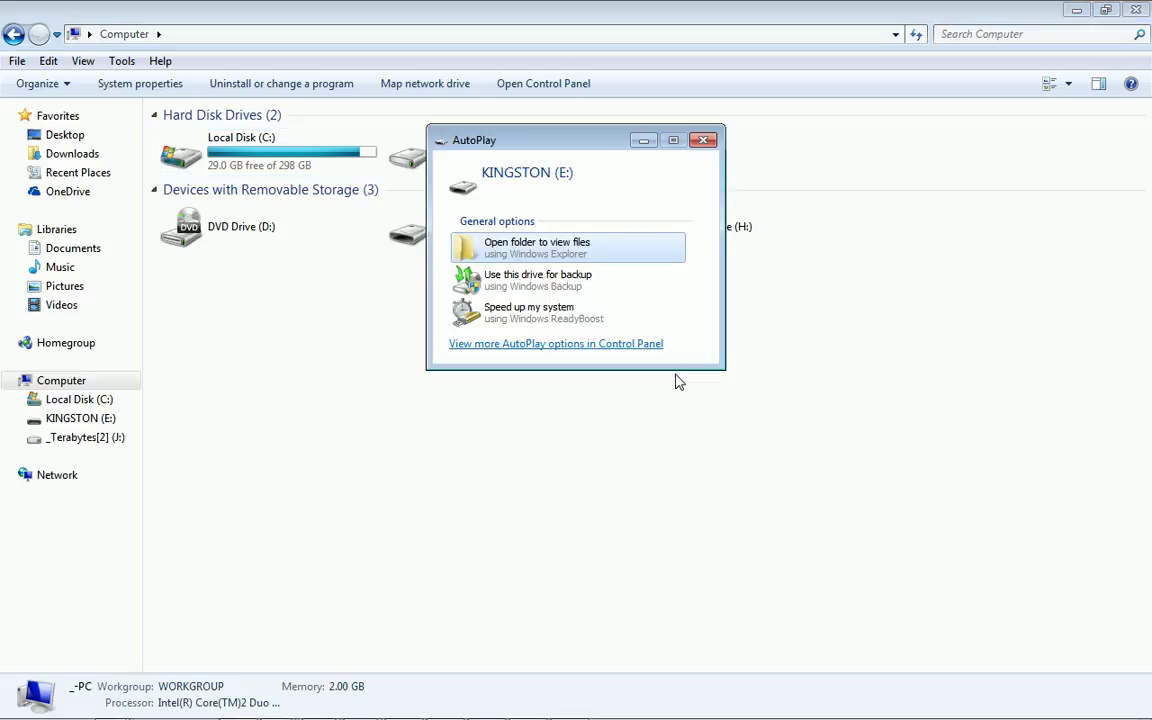
Open the KINGSTON (E:) drive's folder to view its files, and launch a Command Prompt with cmd
key(Return)
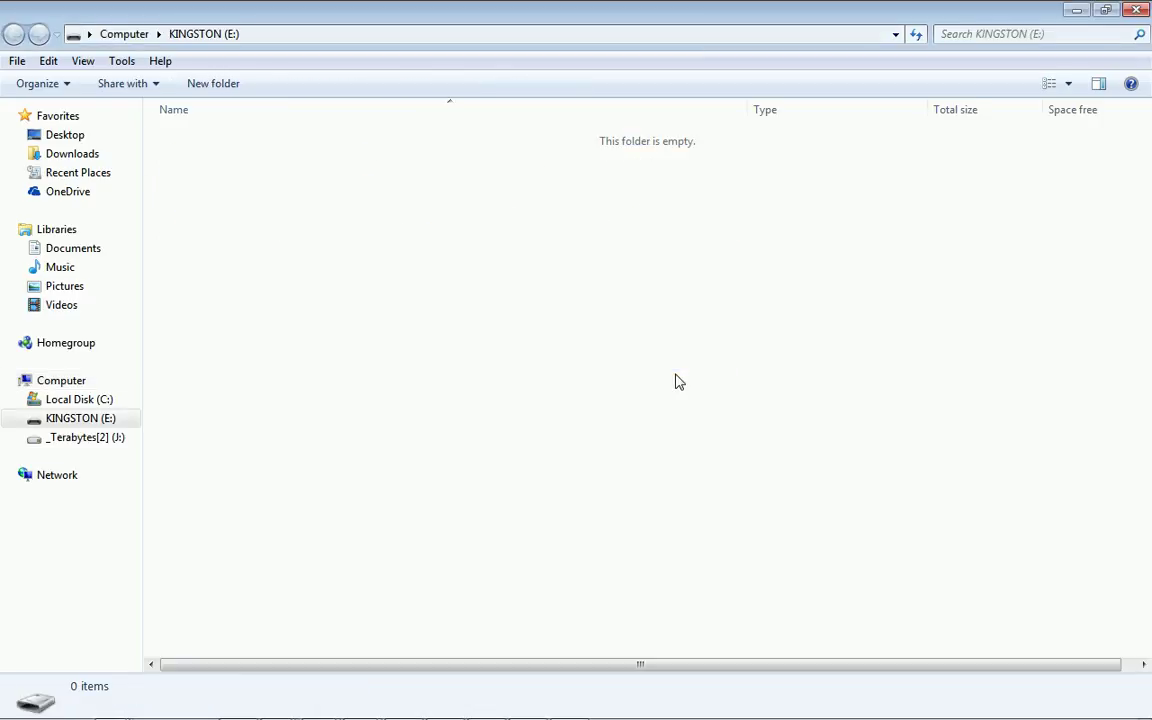
key(super+r)
text(cmd)
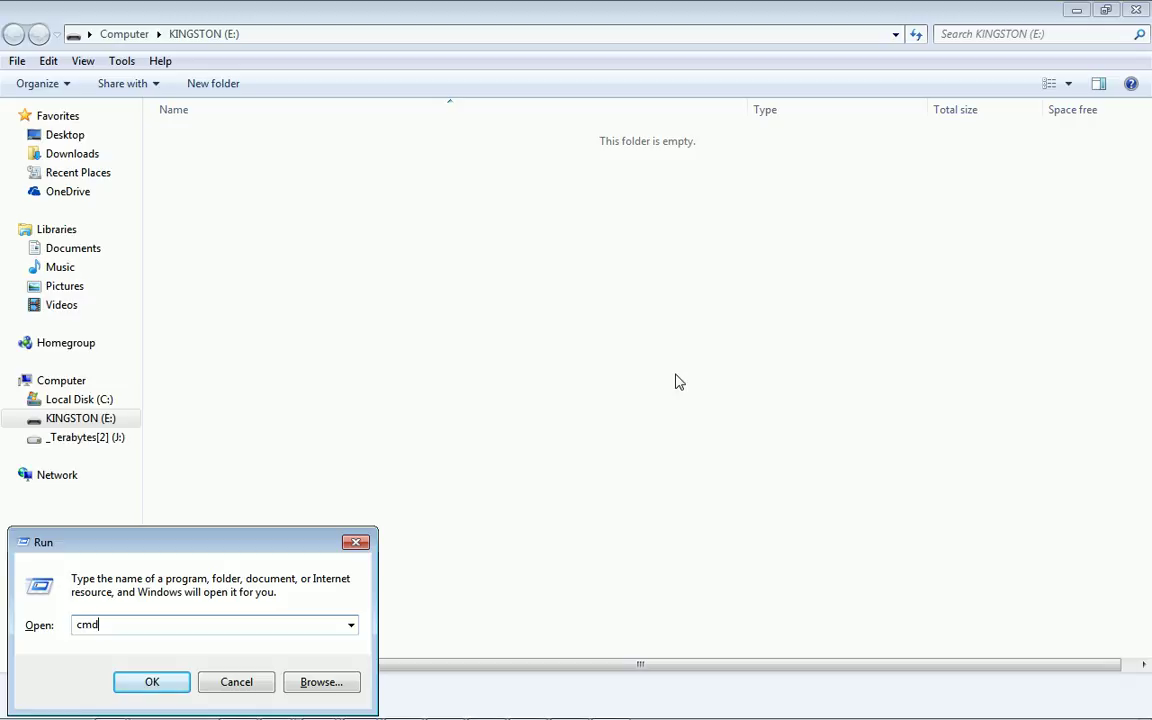
key(Return)
Switch the Command Prompt to drive J: and run rufus-2.11p.exe
text(j:)
key(Return)
text(rufus)
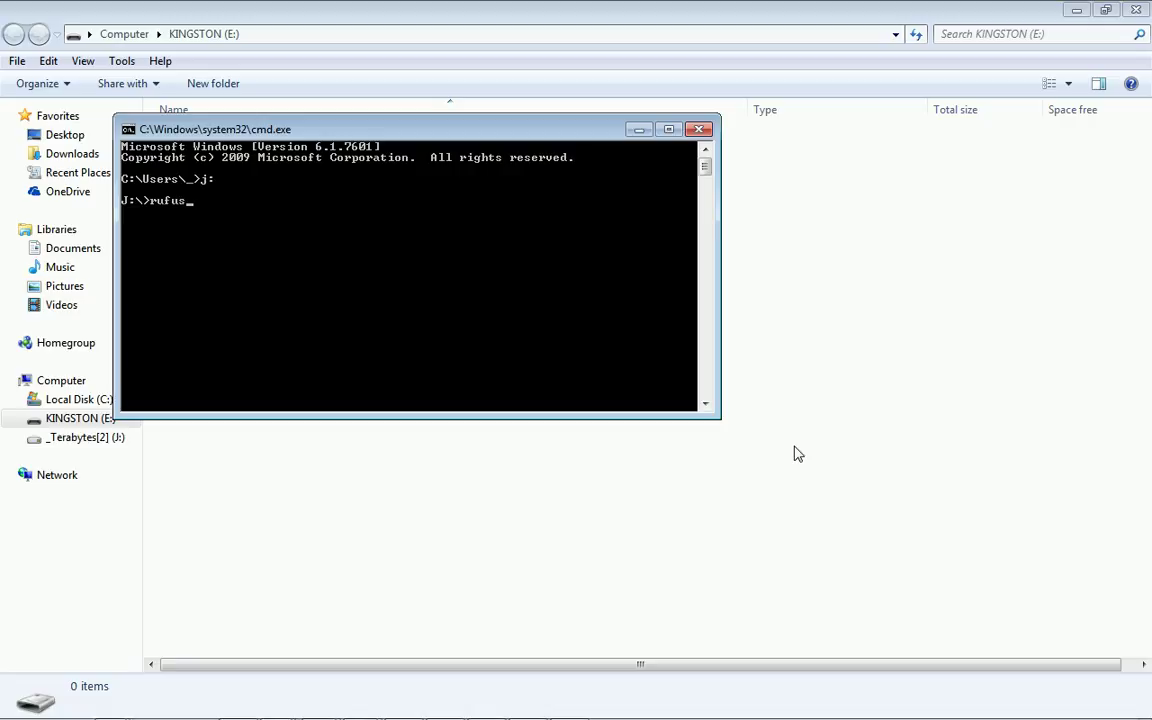
text(-2.1)
key(Tab)
key(Return)
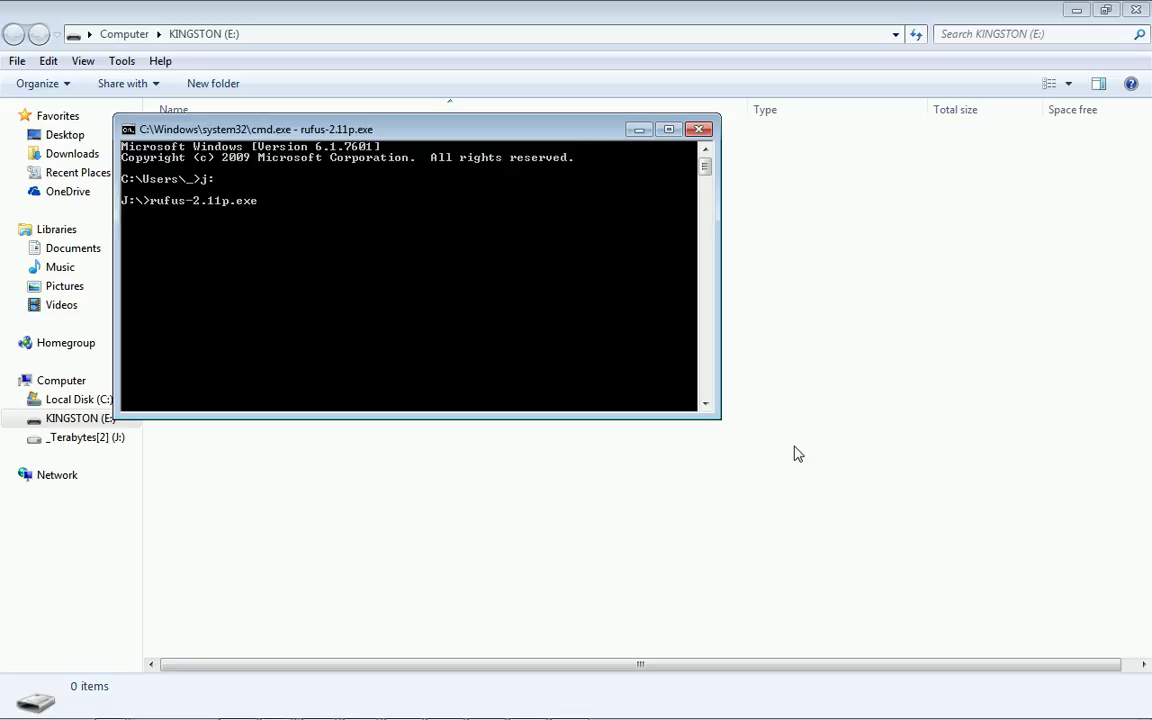
key(Return)
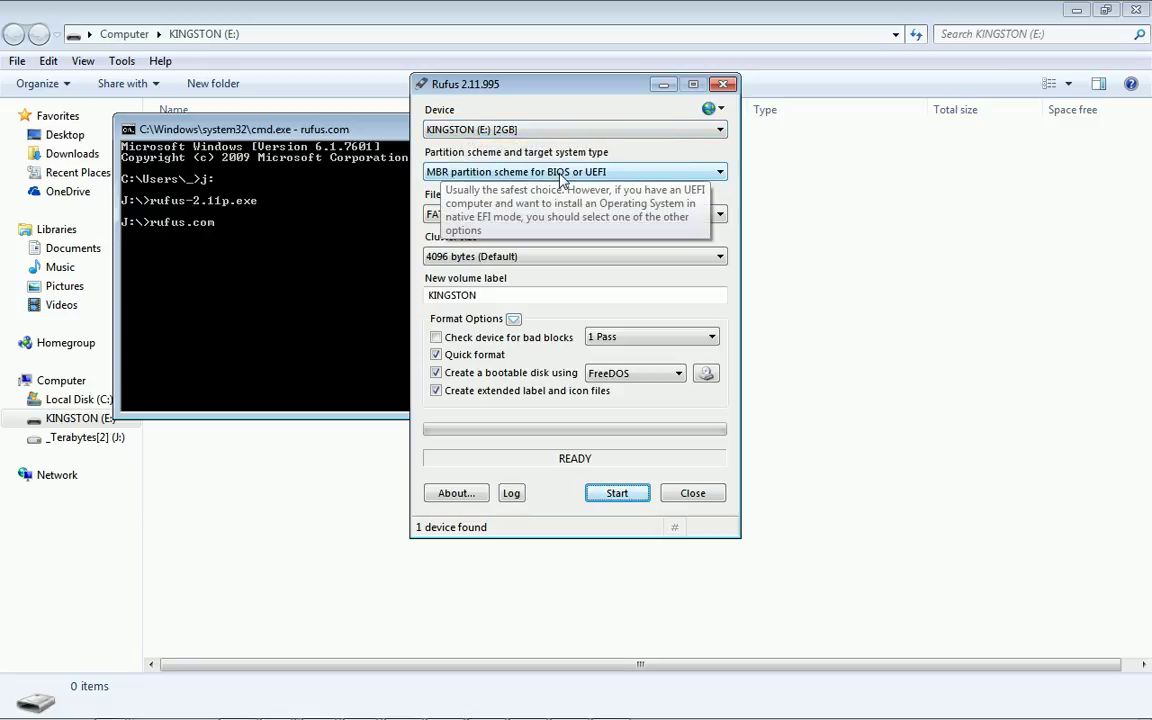
Set the cluster size to 512 bytes and keep FreeDOS as the bootable disk type
click(562, 259)
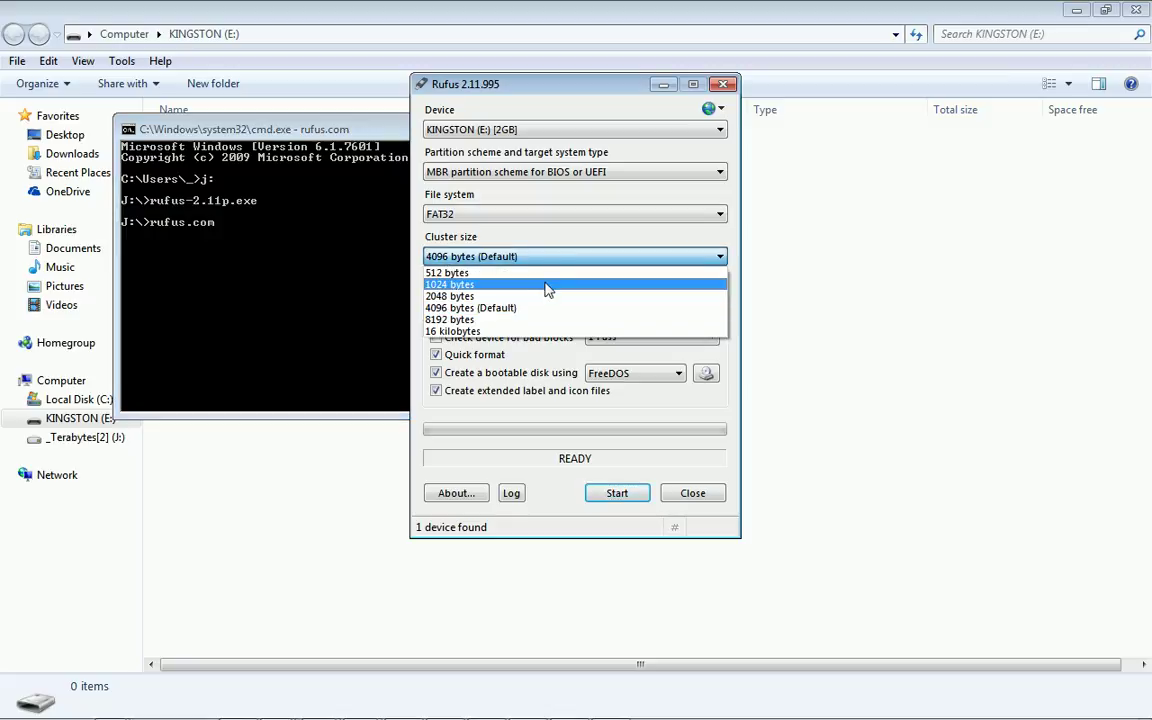
click(545, 273)
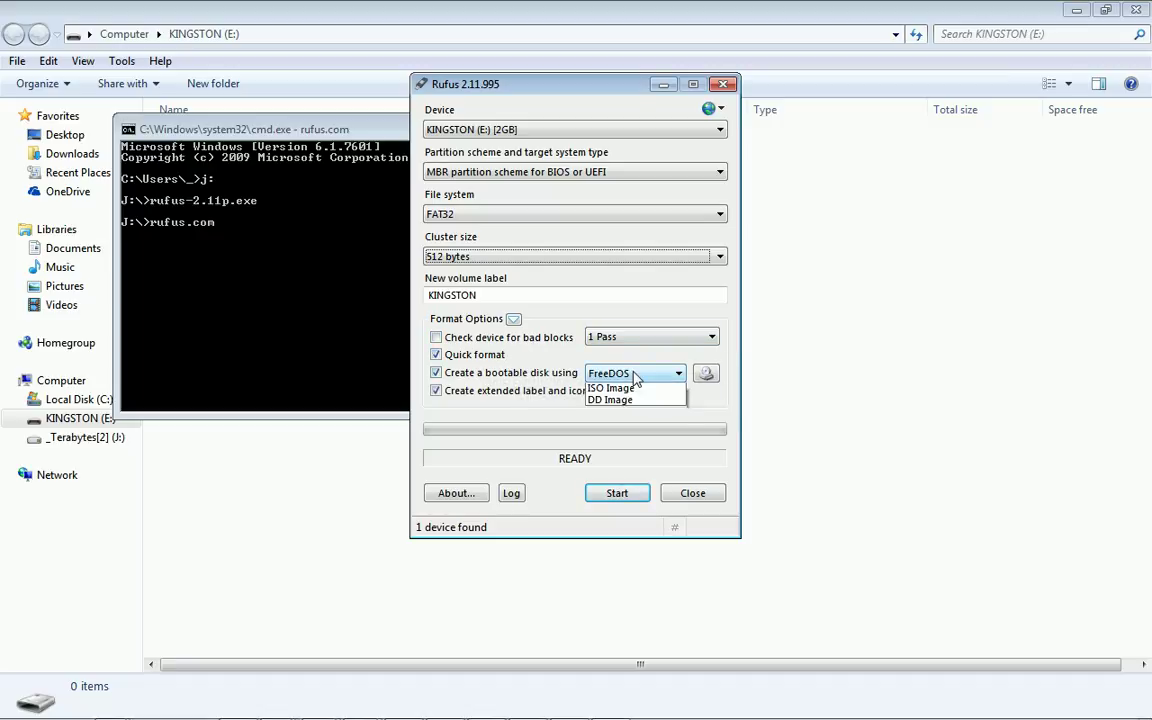
click(632, 373)
click(603, 399)
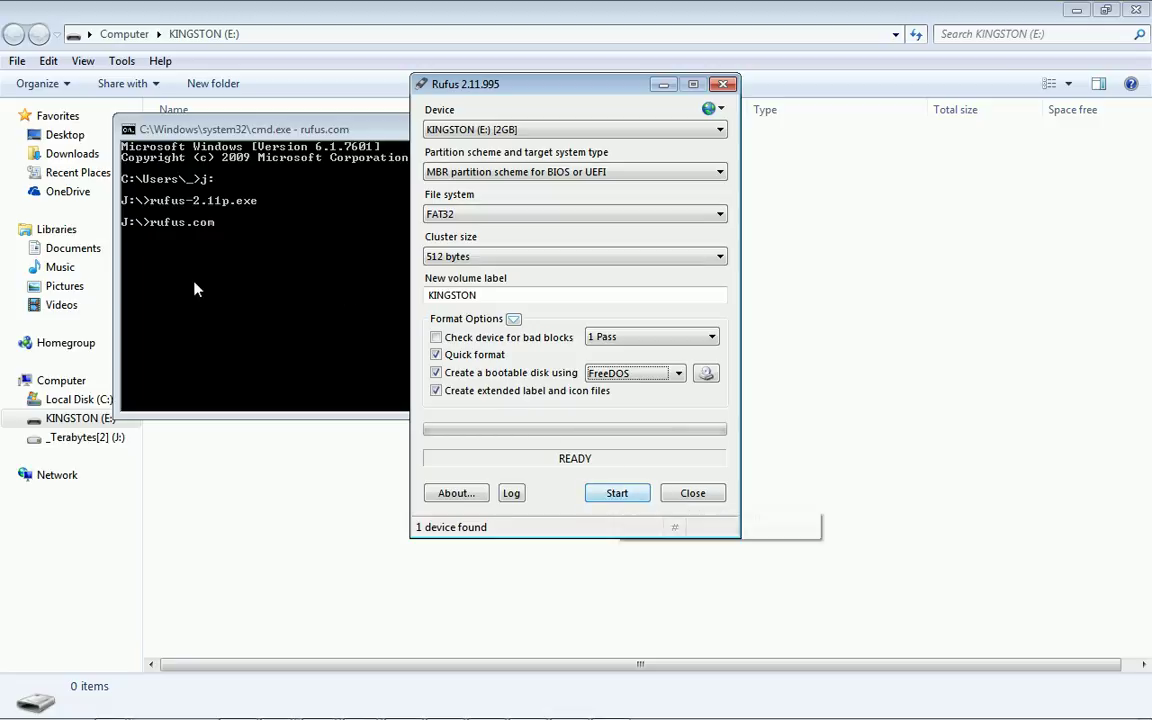
Format the KINGSTON (E:) drive as a bootable FreeDOS disk, accepting the data loss, and close Rufus when it is ready
click(278, 457)
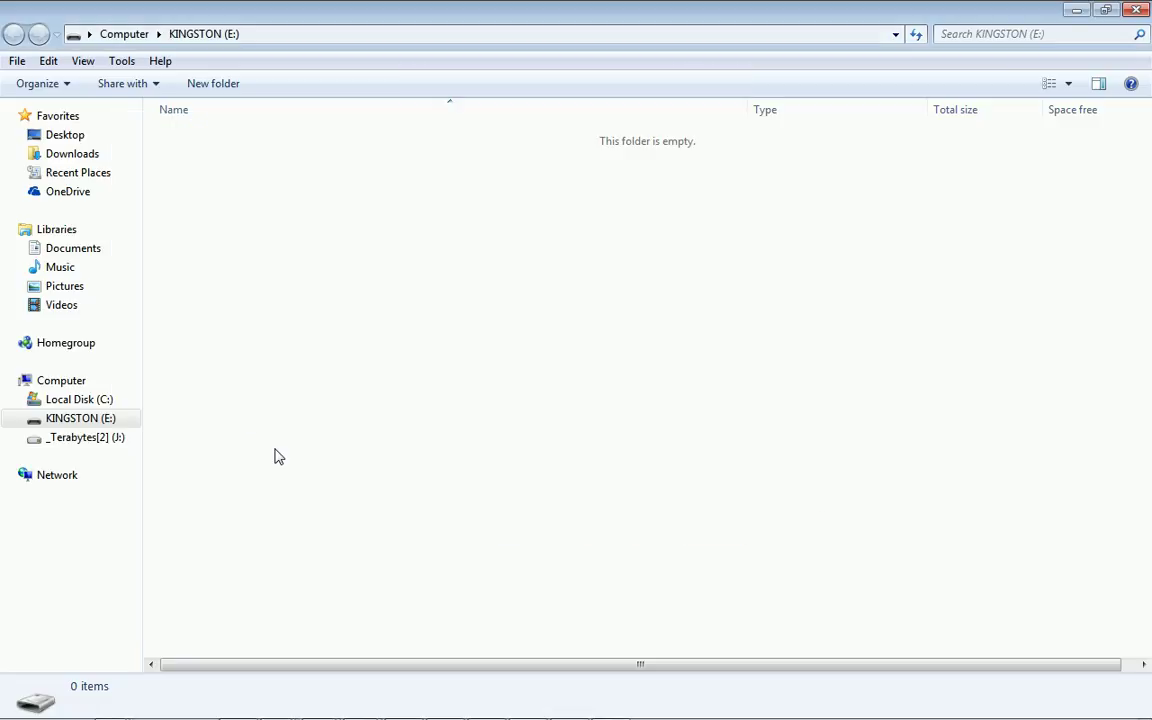
key(alt+Tab)
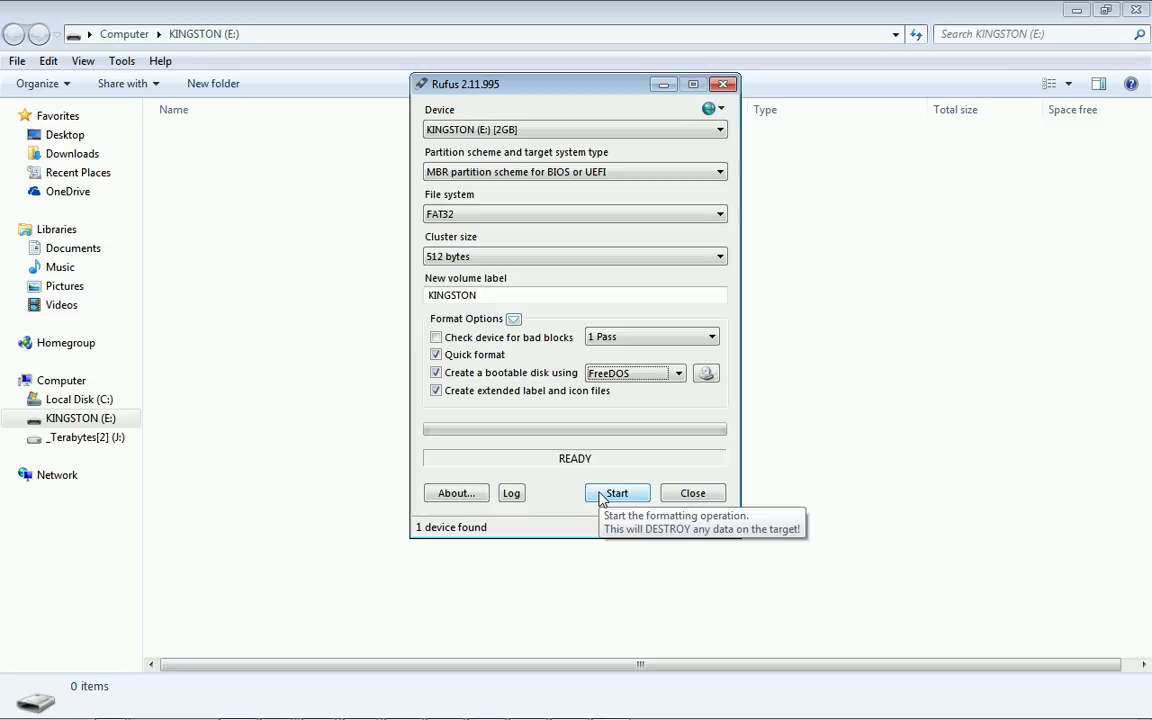
click(603, 495)
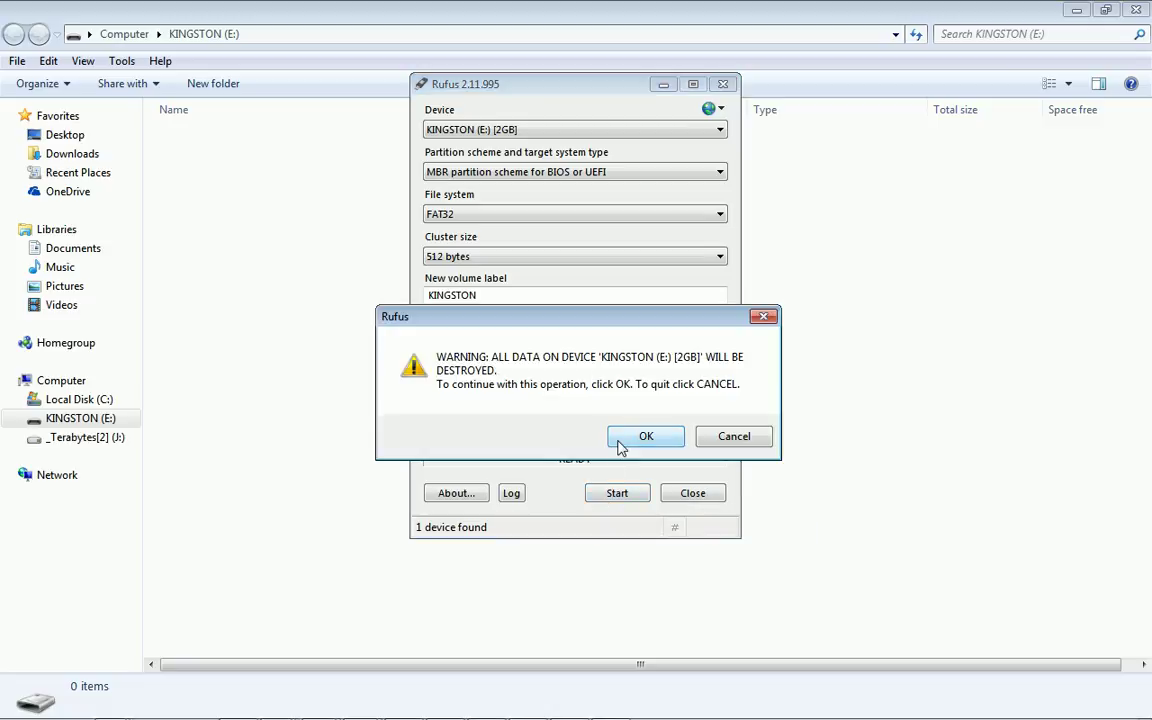
click(618, 442)
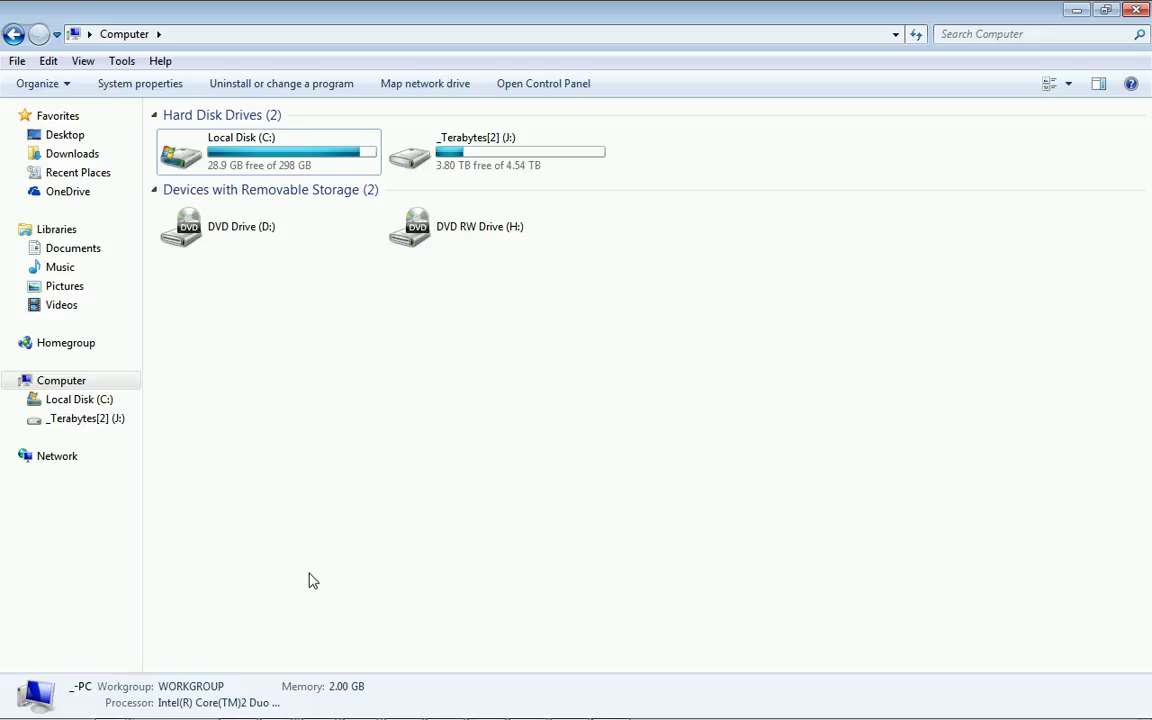
key(alt+Tab)
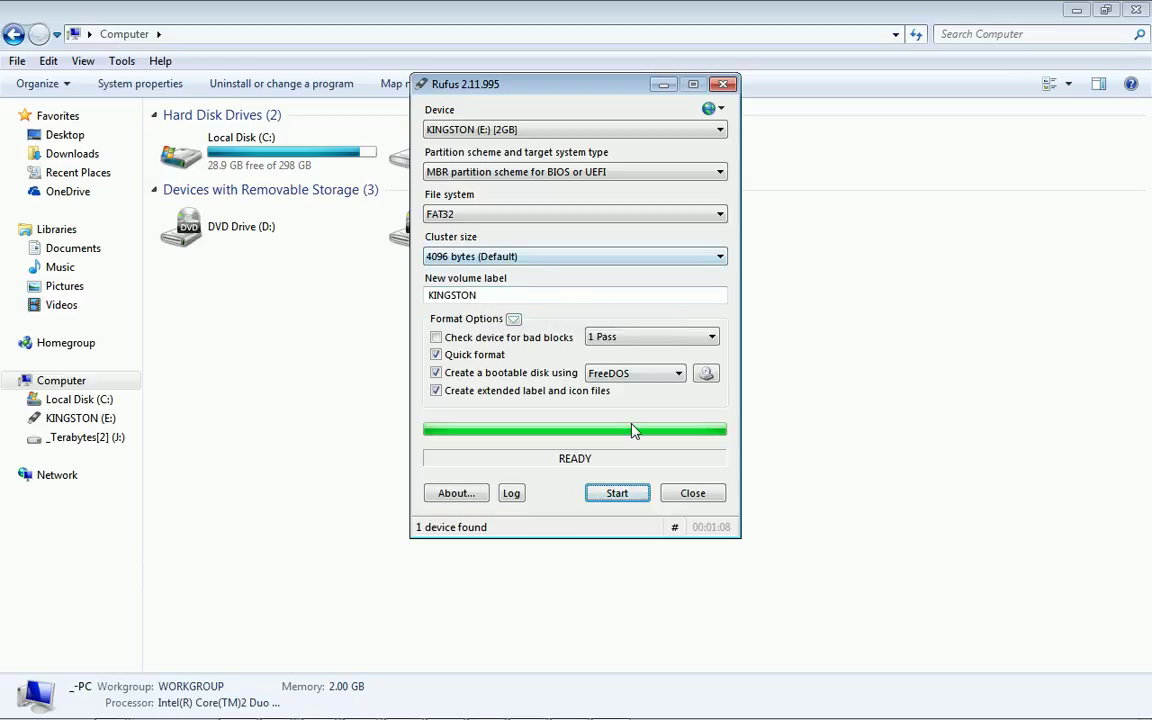
click(689, 494)
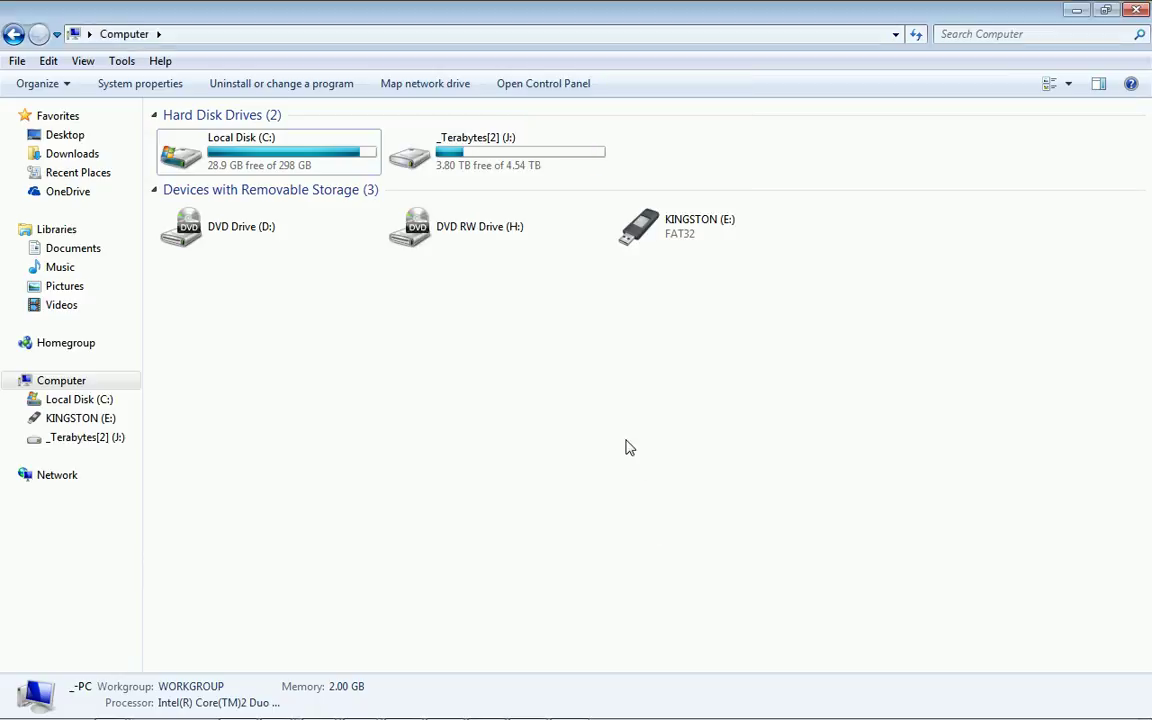
Open the KINGSTON (E:) drive and permanently delete all its files and folders, including the system files
key(alt+Tab)
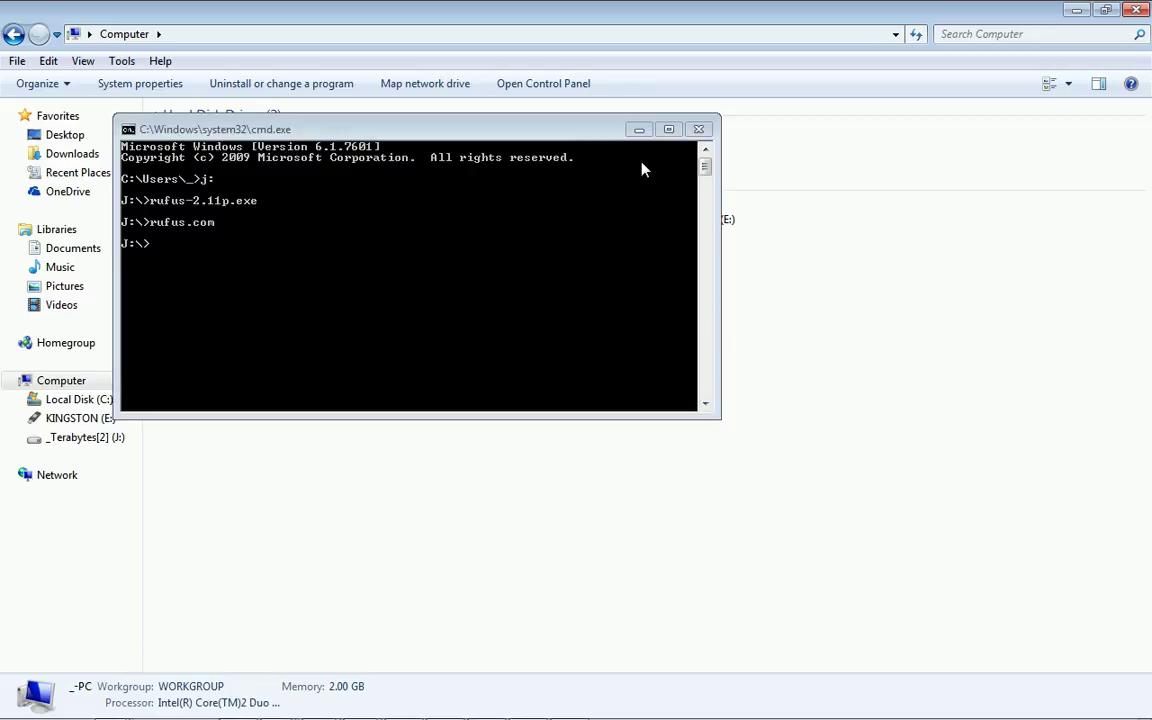
click(742, 247)
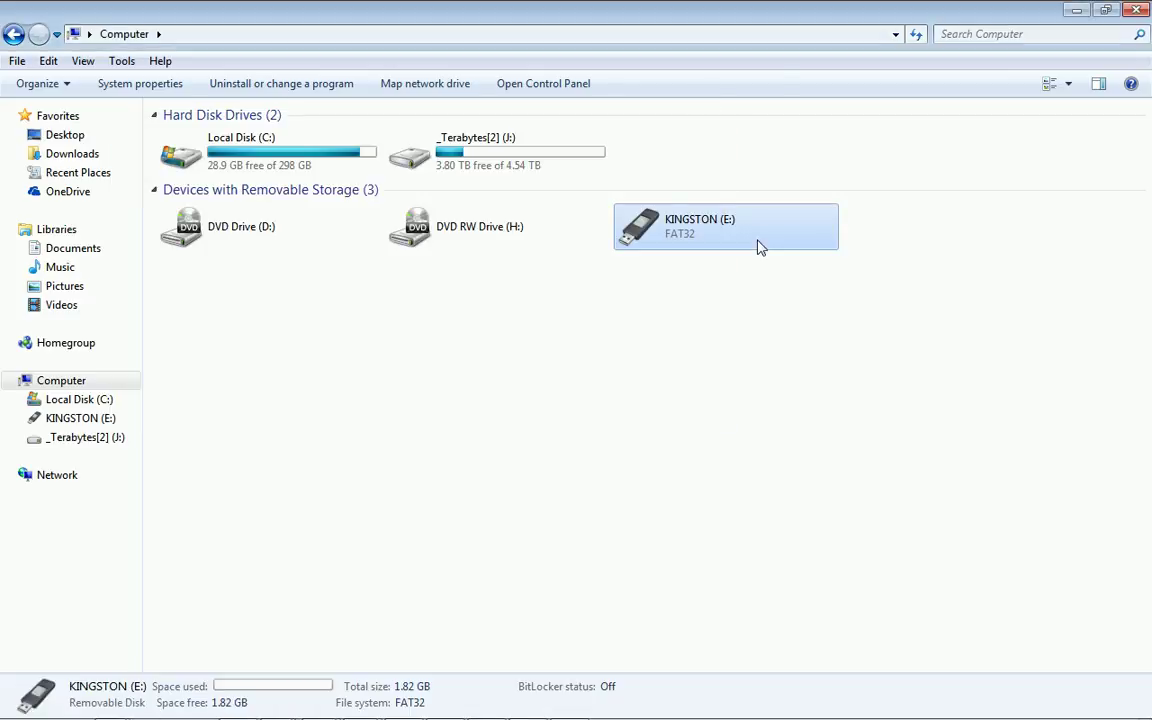
double_click(742, 247)
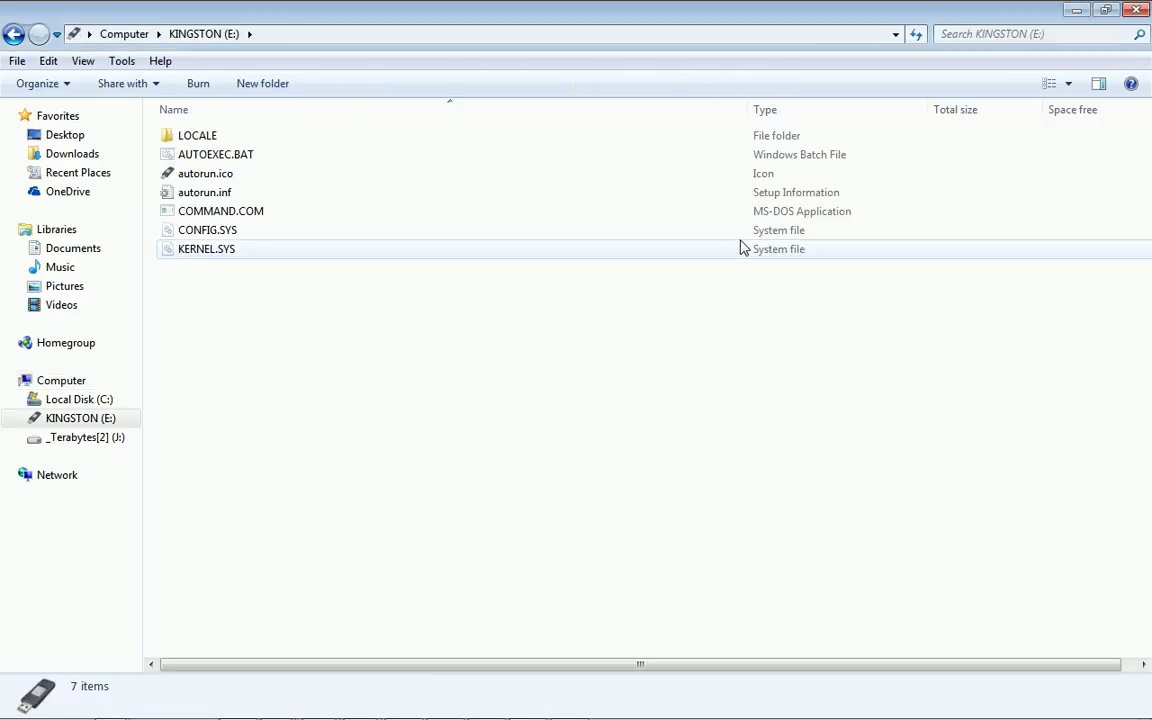
drag(674, 329, 150, 120)
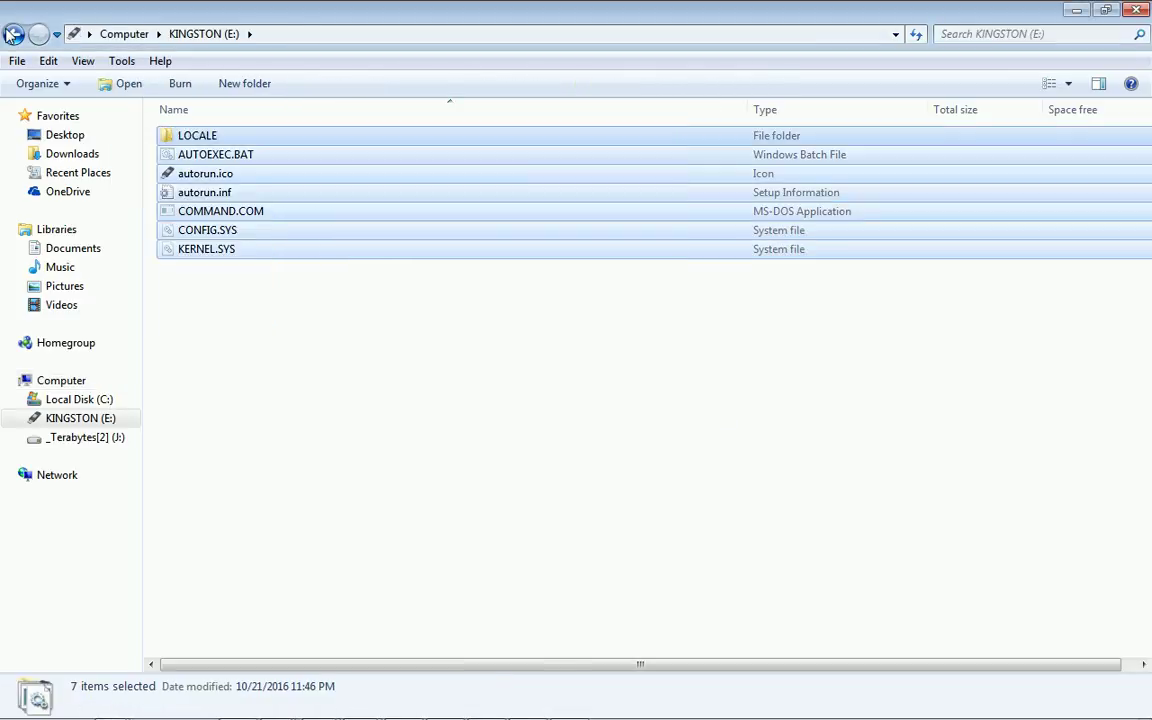
key(shift+Delete)
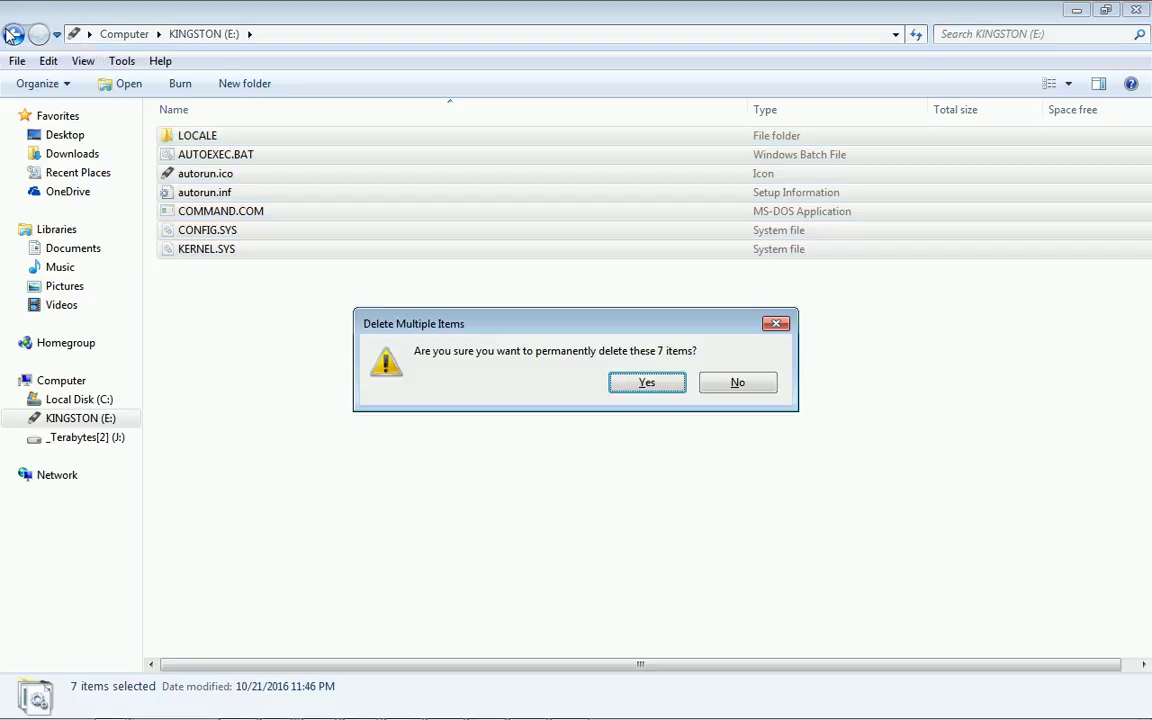
click(641, 383)
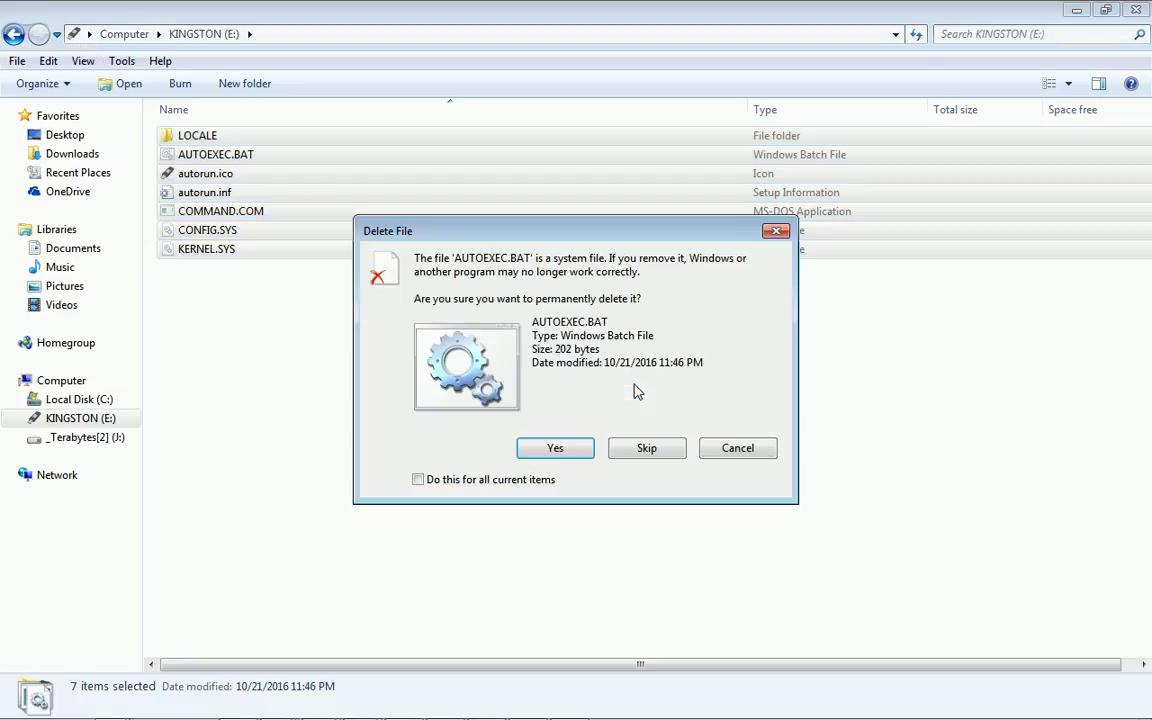
click(519, 482)
click(548, 452)
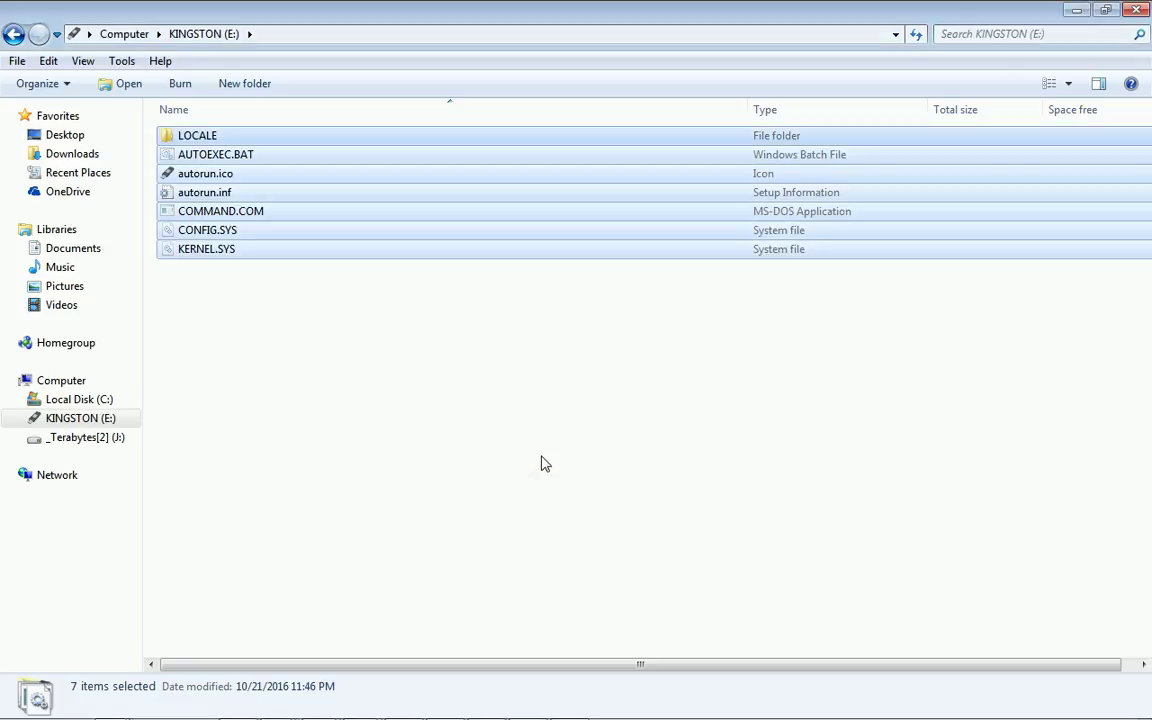
Copy command.com, ibmio.sys, io.sys and kernel.sys from the FreeDOS_Copy folder to the KINGSTON (E:) drive
key(alt+Tab)
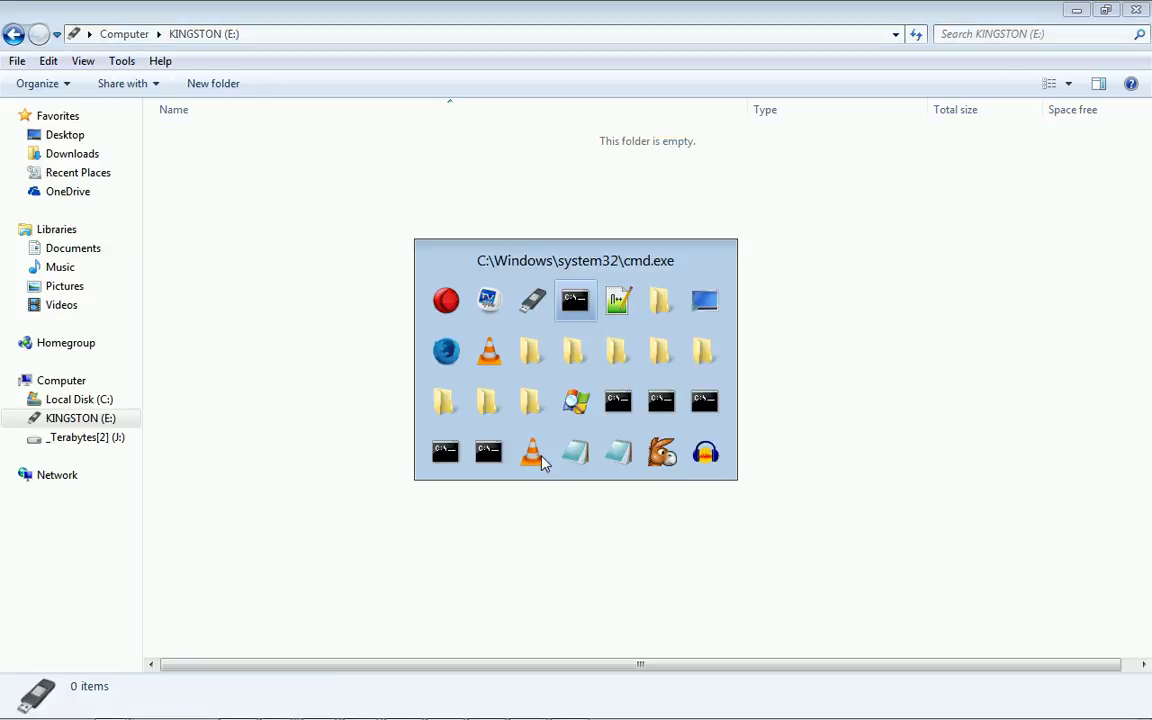
key(alt+Tab)
key(alt+Tab)
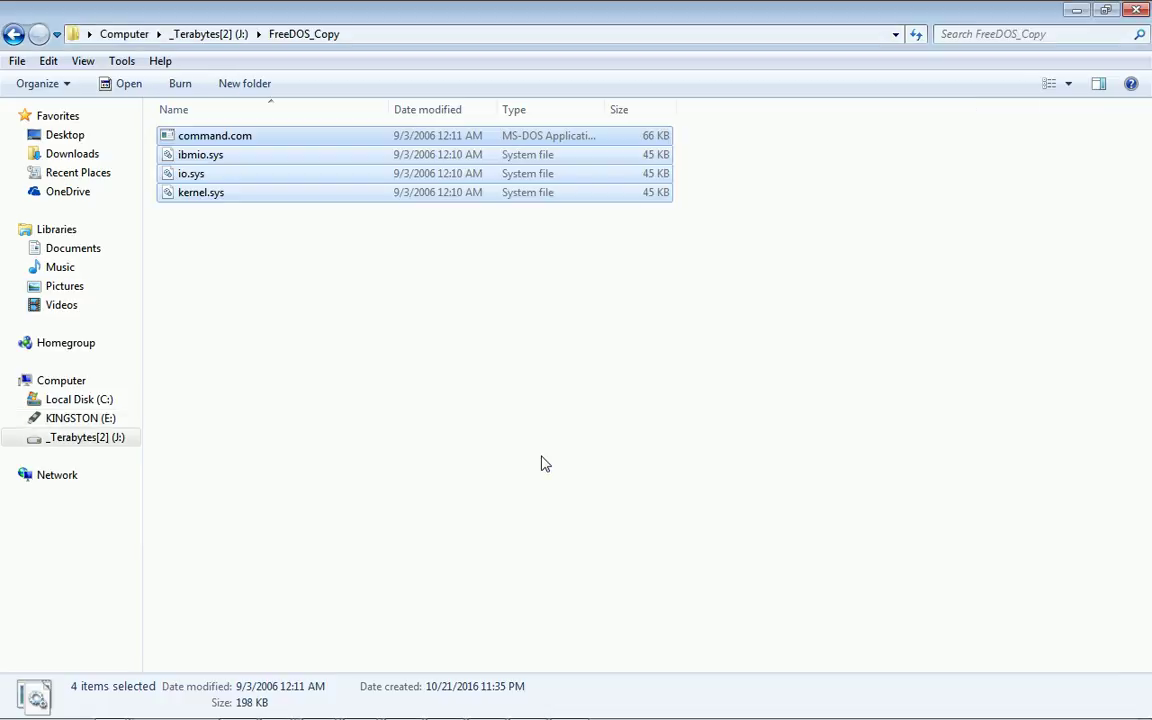
key(Home)
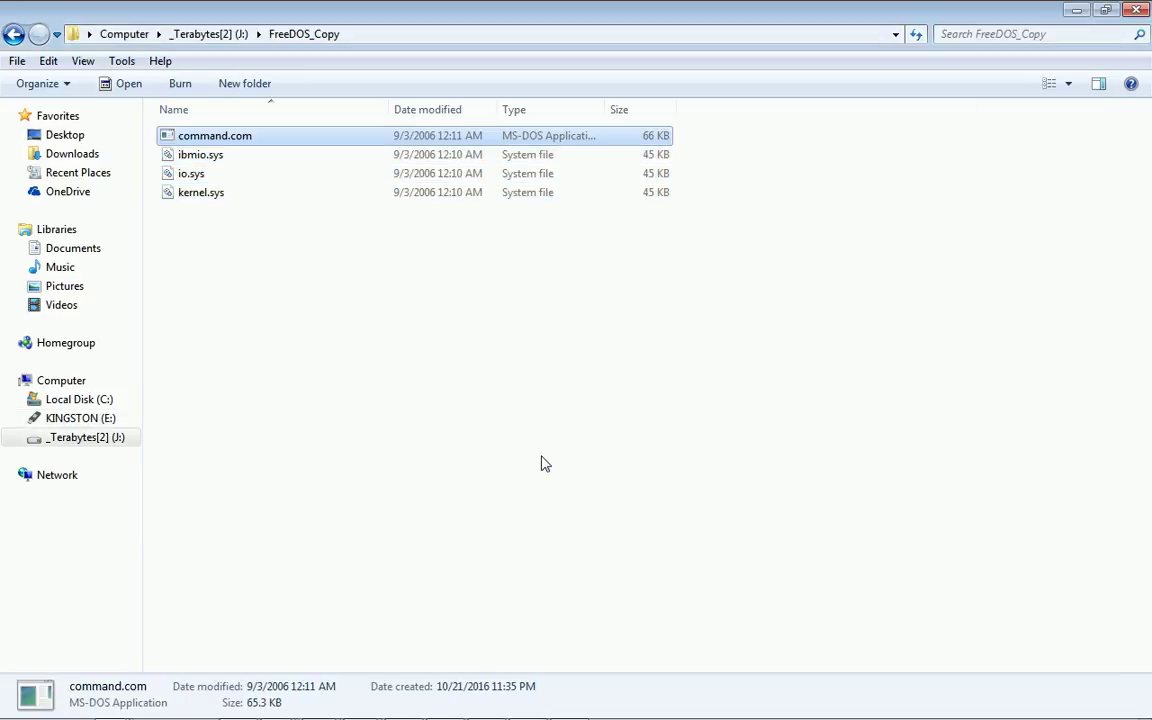
key(Down)
key(Down)
key(Down)
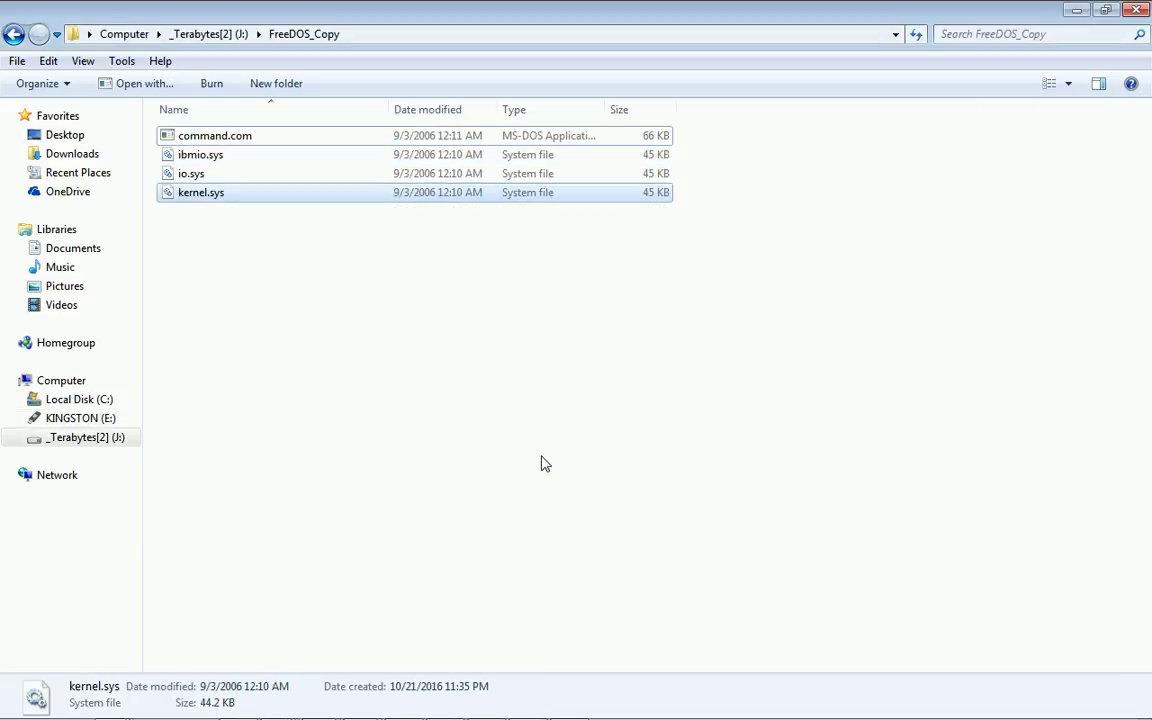
key(ctrl+a)
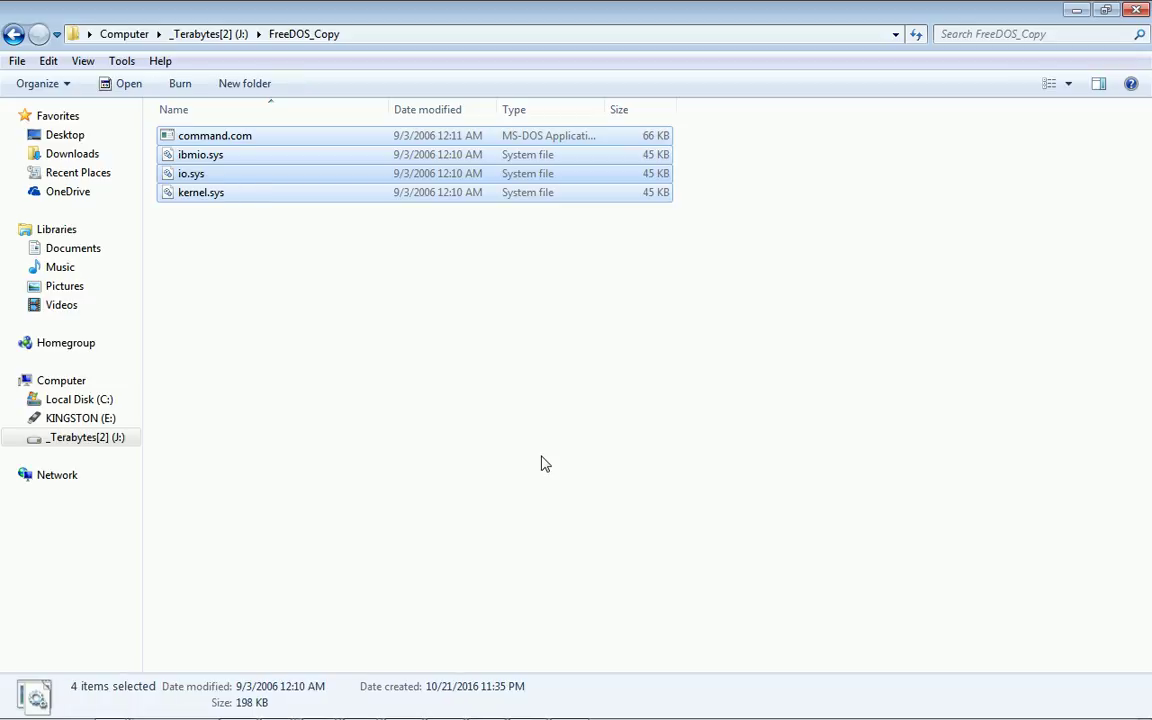
key(alt+Tab)
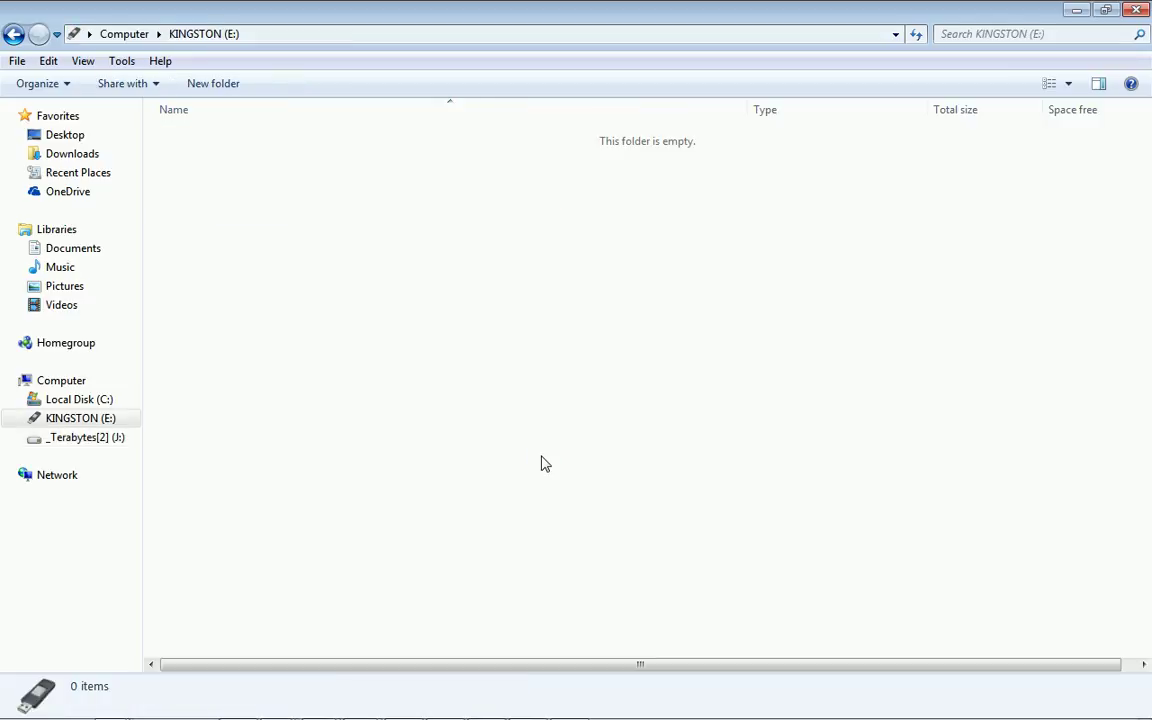
key(ctrl+v)
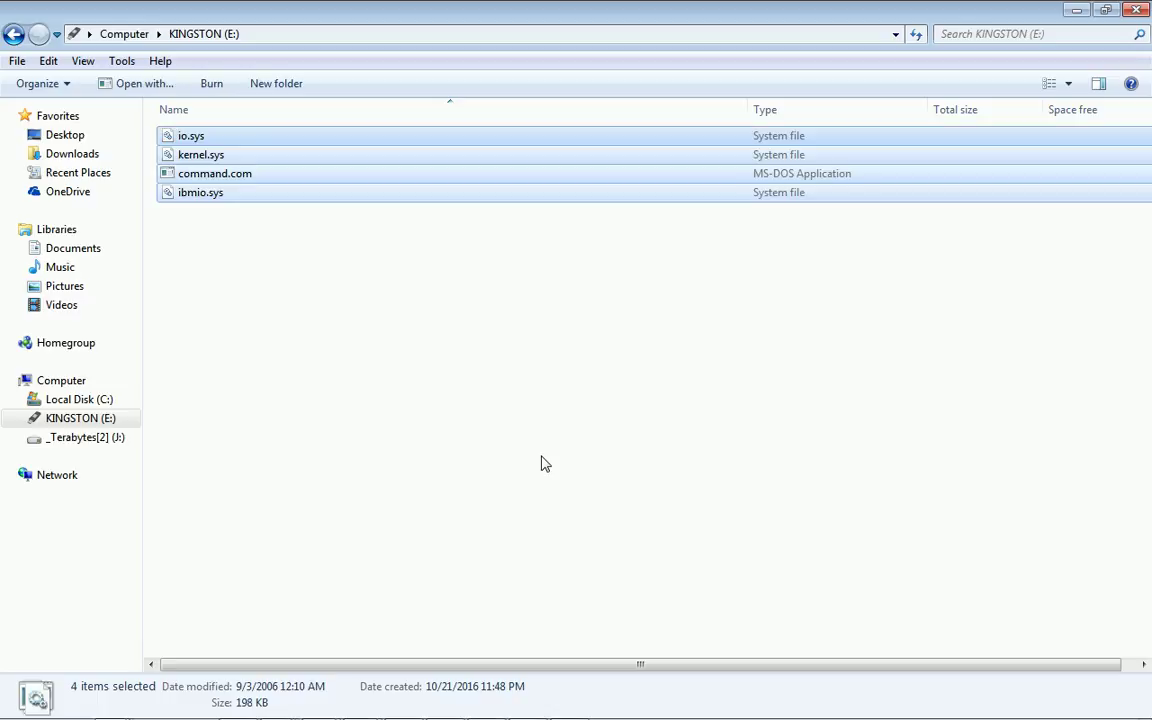
In the Command Prompt, change to the iBored directory on J: and open it in Windows Explorer
key(alt+Tab)
text(cd iBored)
key(Return)
text(explorer)
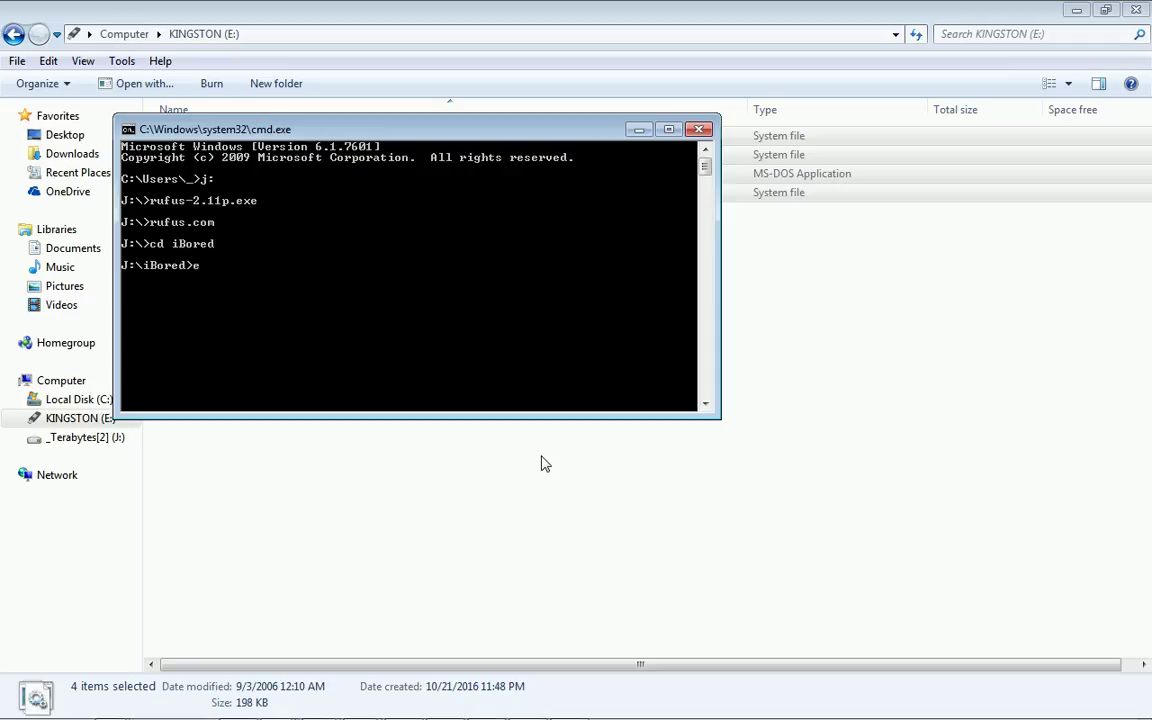
text( .)
key(Return)
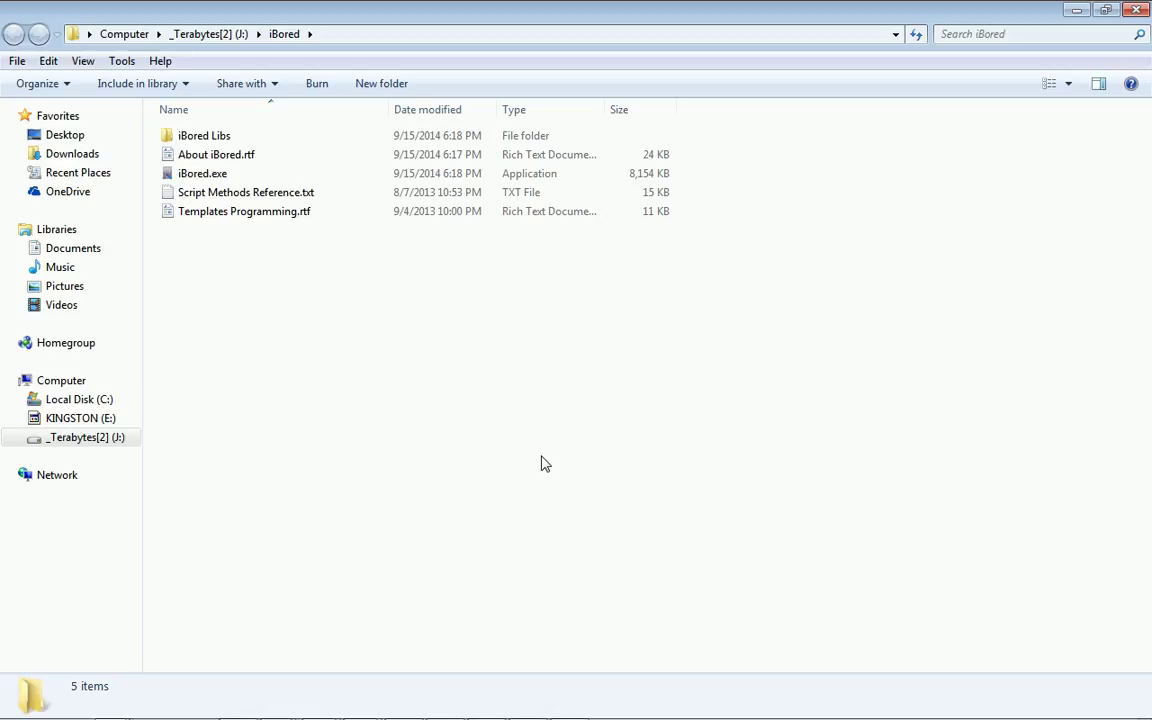
Run iBored.exe as administrator and open the KINGSTON disk (PhysicalDrive2) in the block viewer
key(Down)
key(Down)
key(Return)
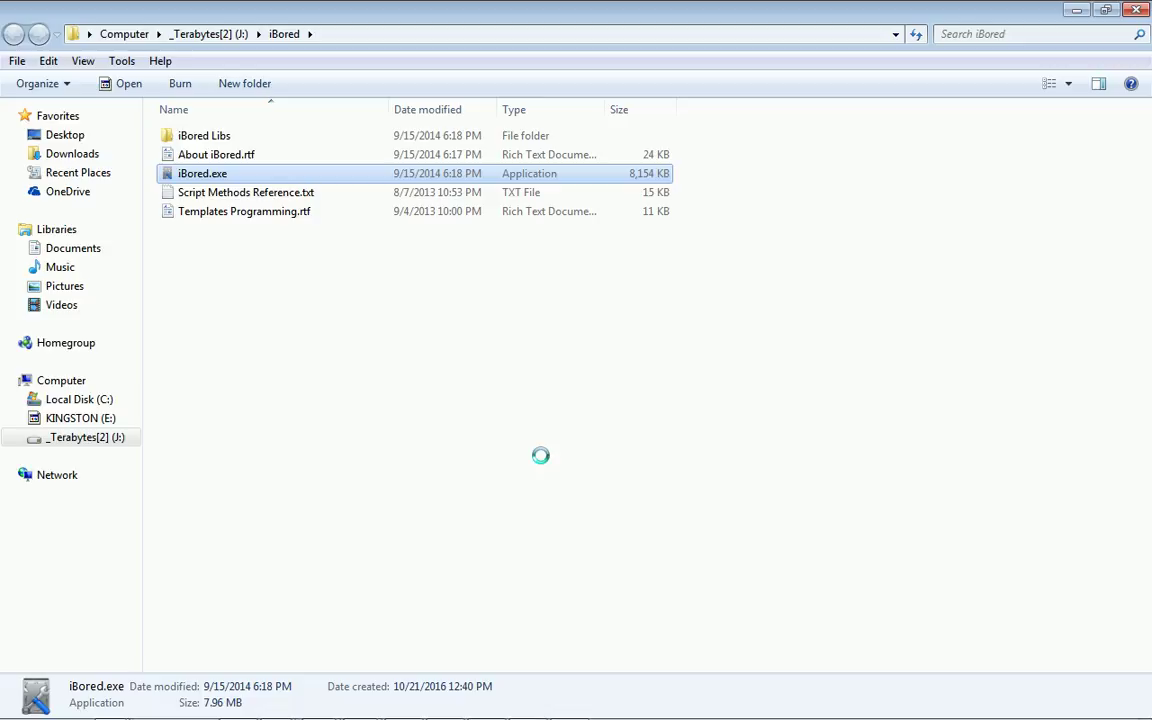
key(shift+F10)
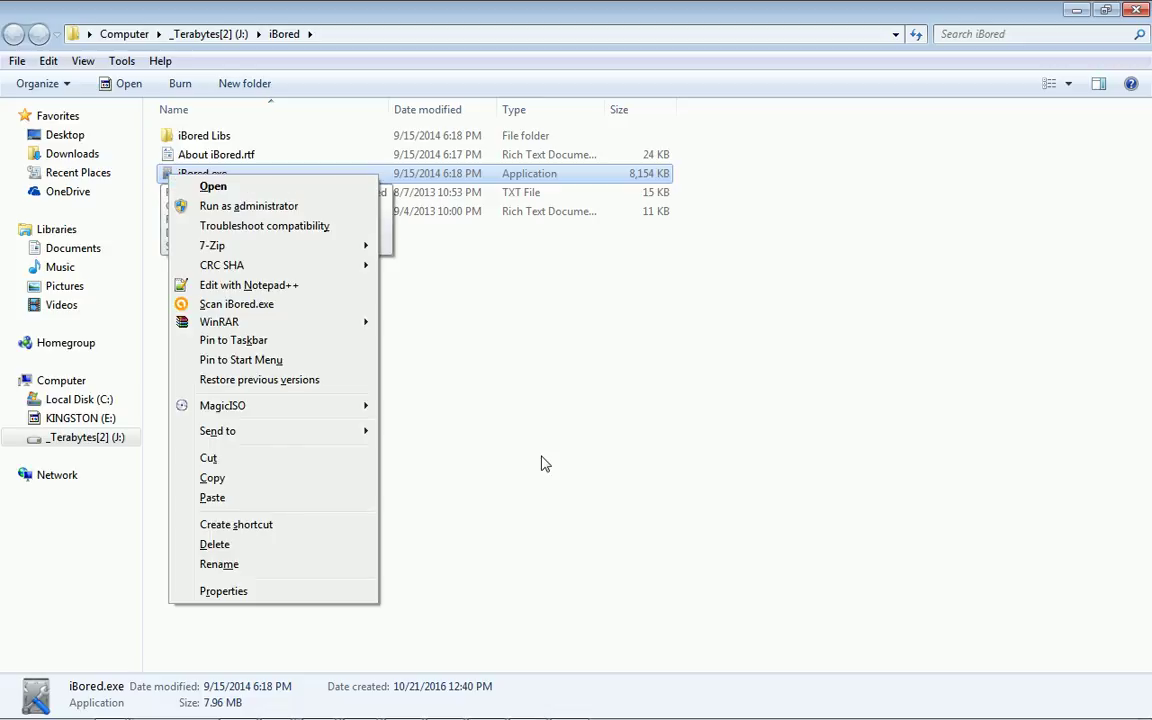
key(Down)
key(Down)
key(Return)
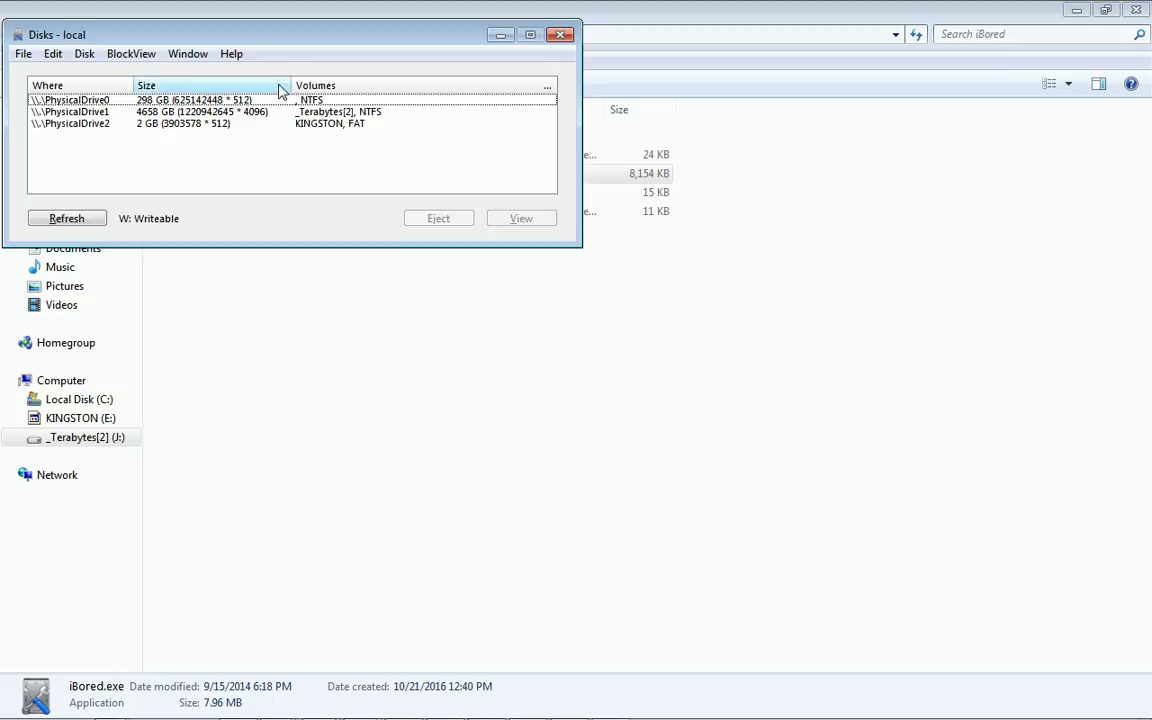
click(325, 125)
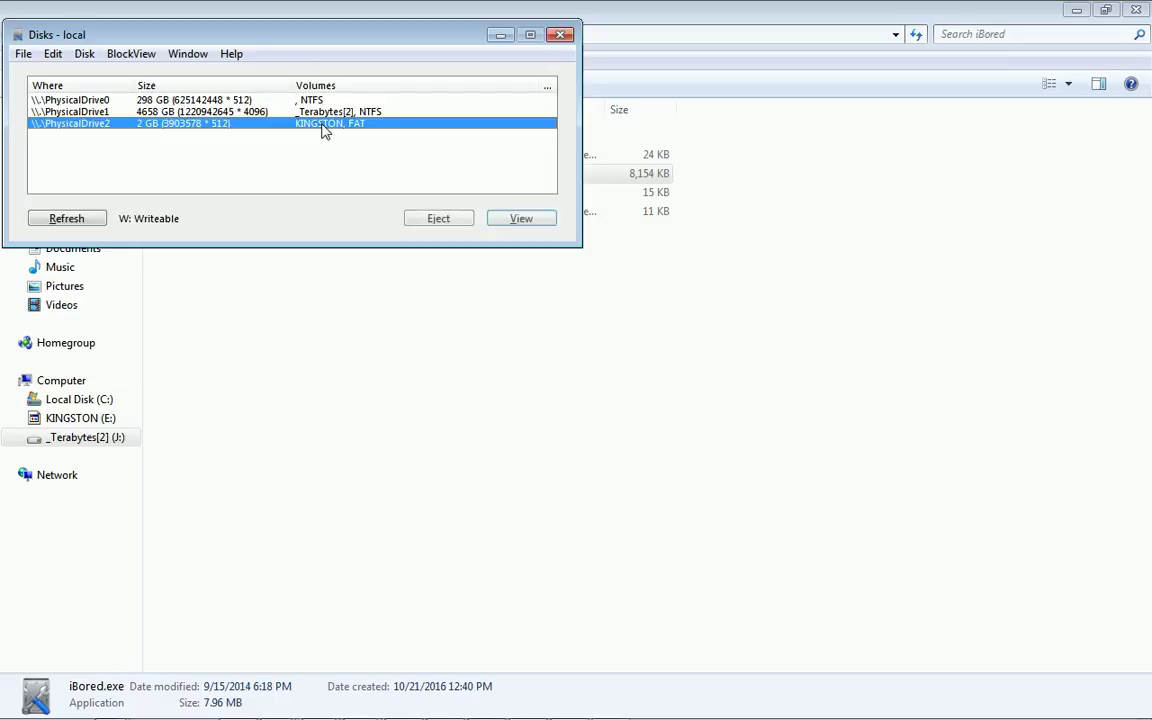
click(519, 219)
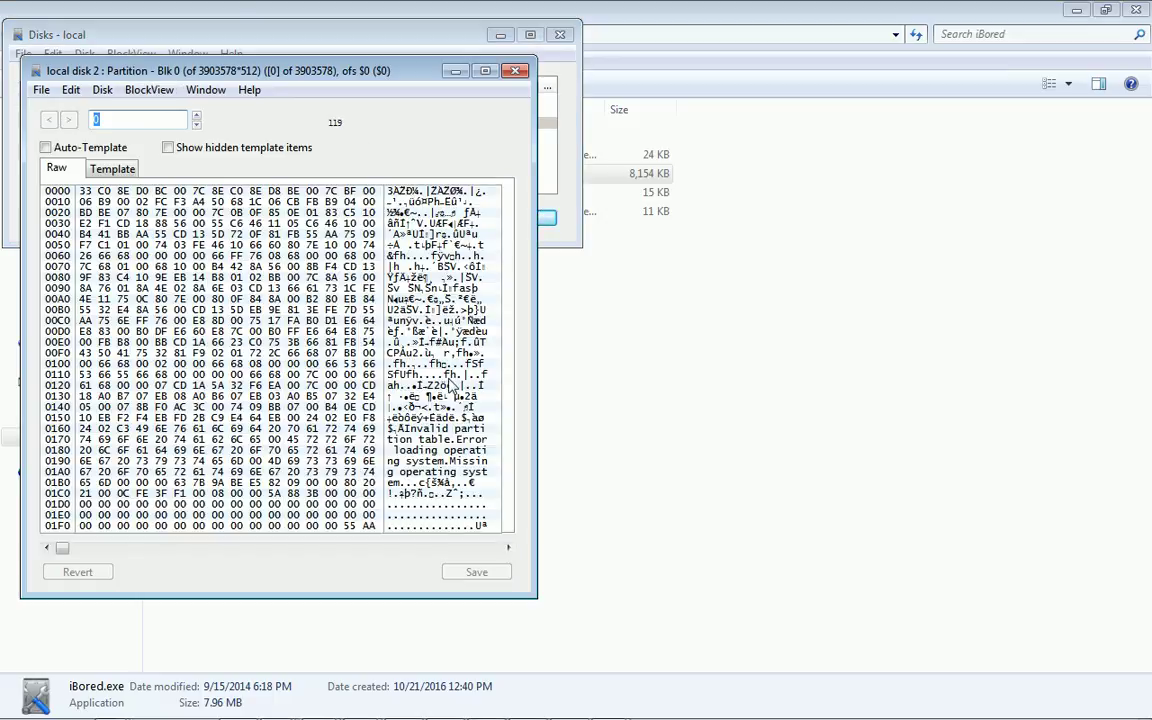
Apply the MBR Partition Table:MBR template to block 0 and expand the partition 1 entry
click(112, 168)
click(419, 193)
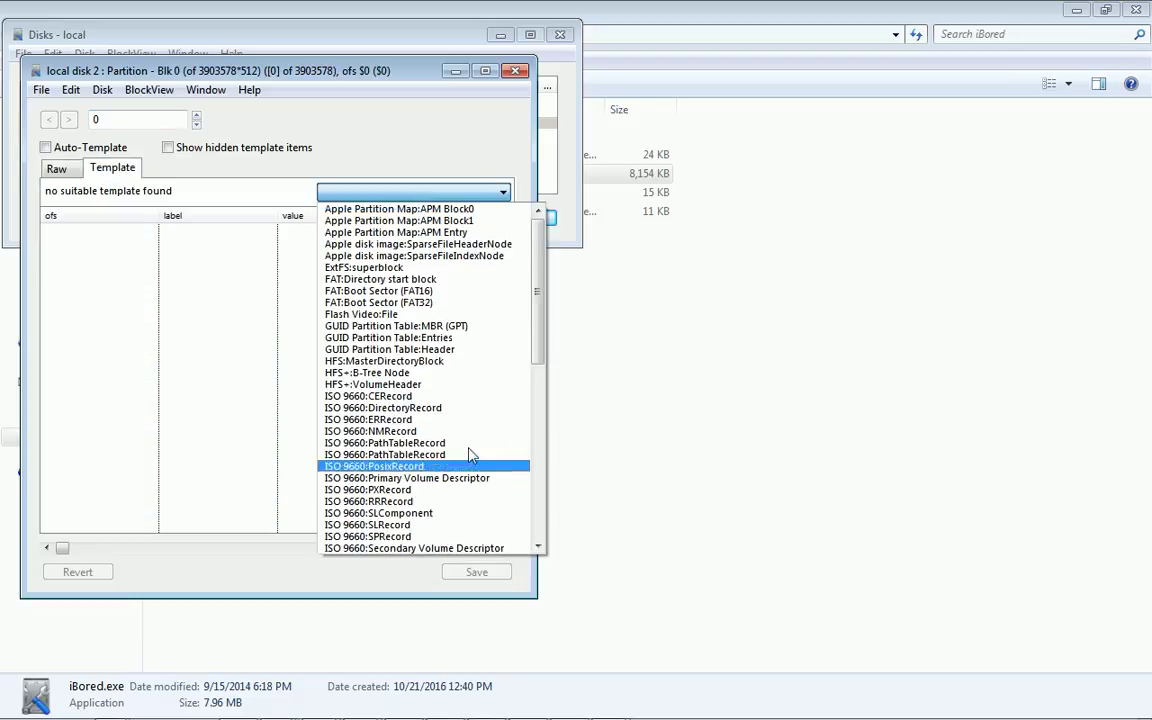
click(538, 468)
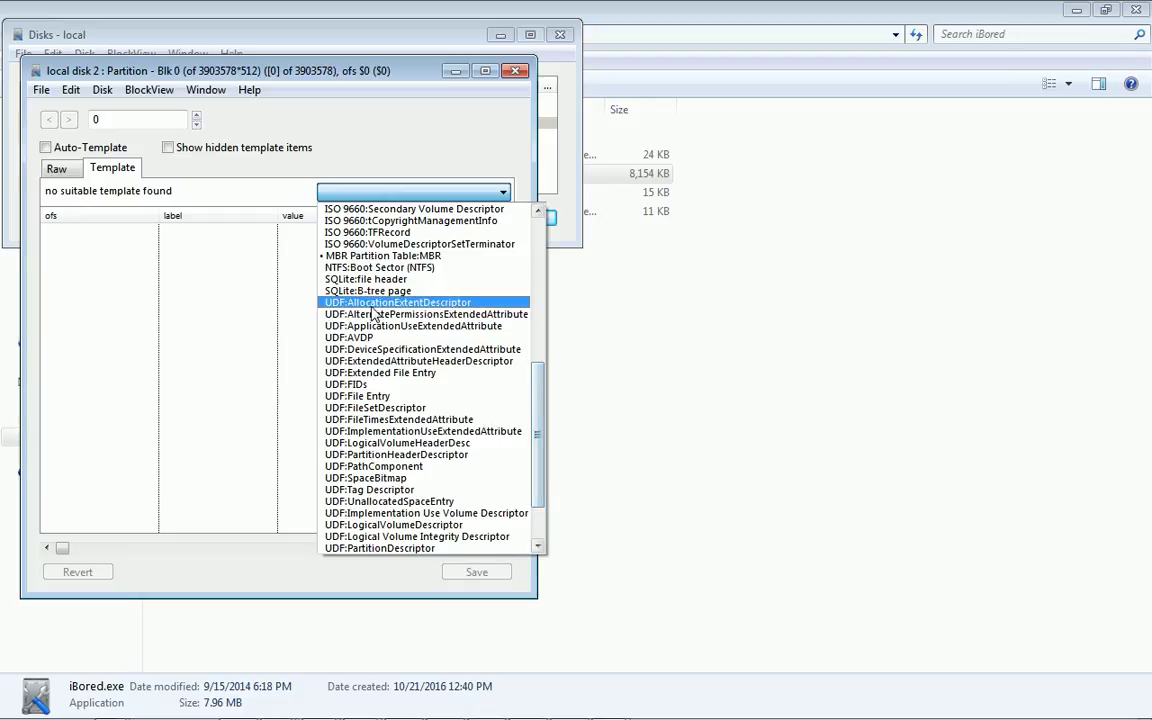
click(334, 256)
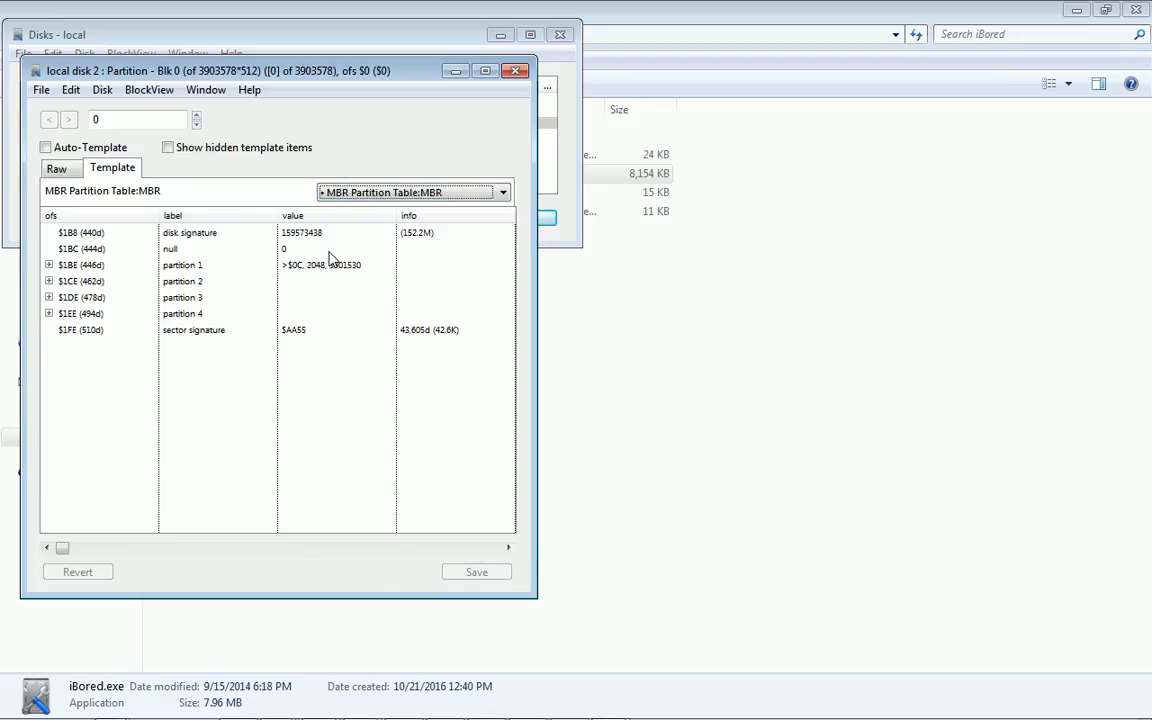
click(48, 265)
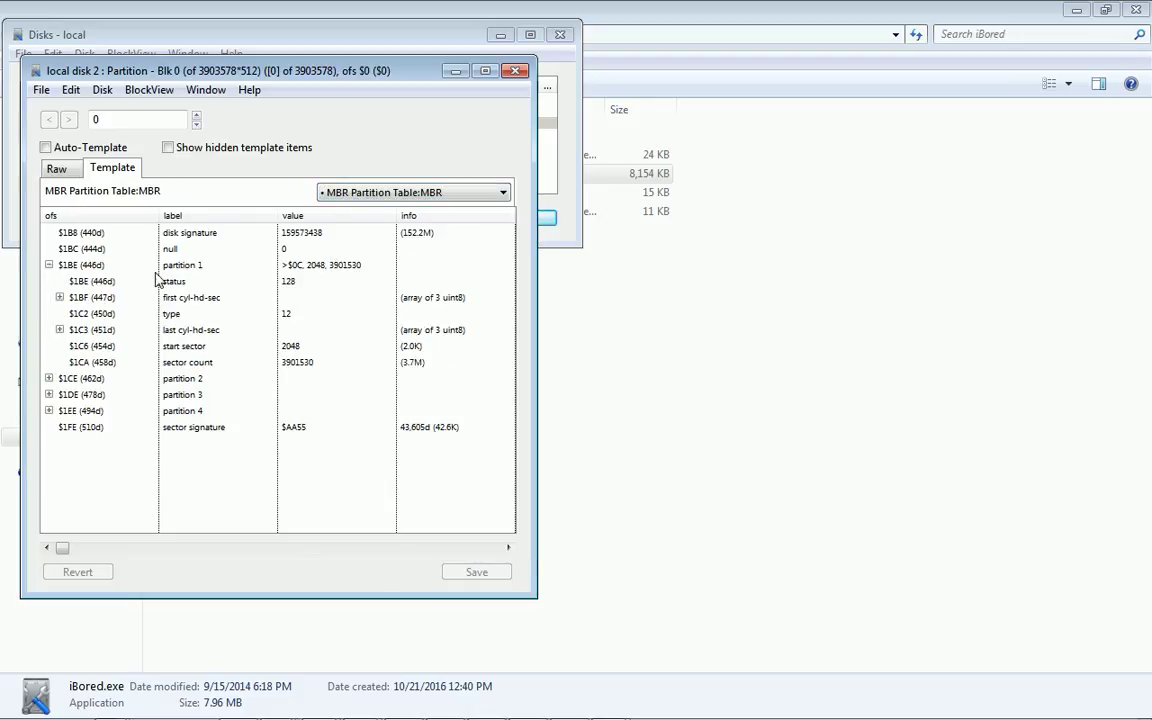
Compare block 0's raw hex bytes with the partition 1 fields in its MBR template view
click(53, 170)
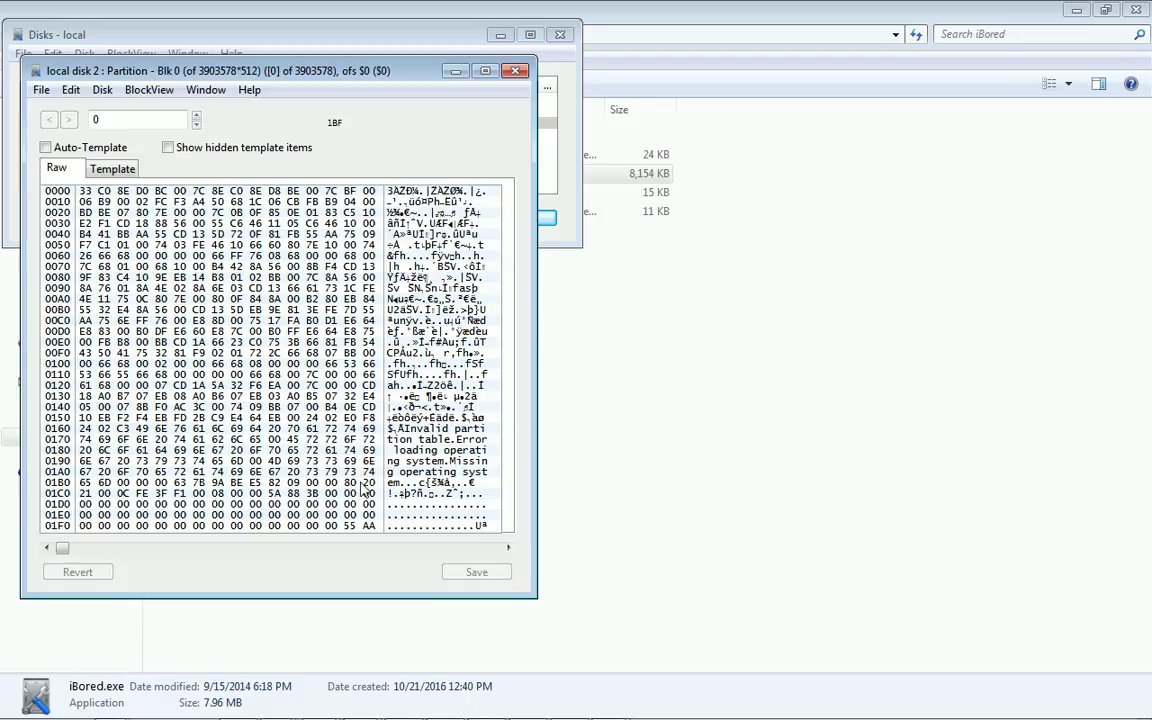
click(92, 167)
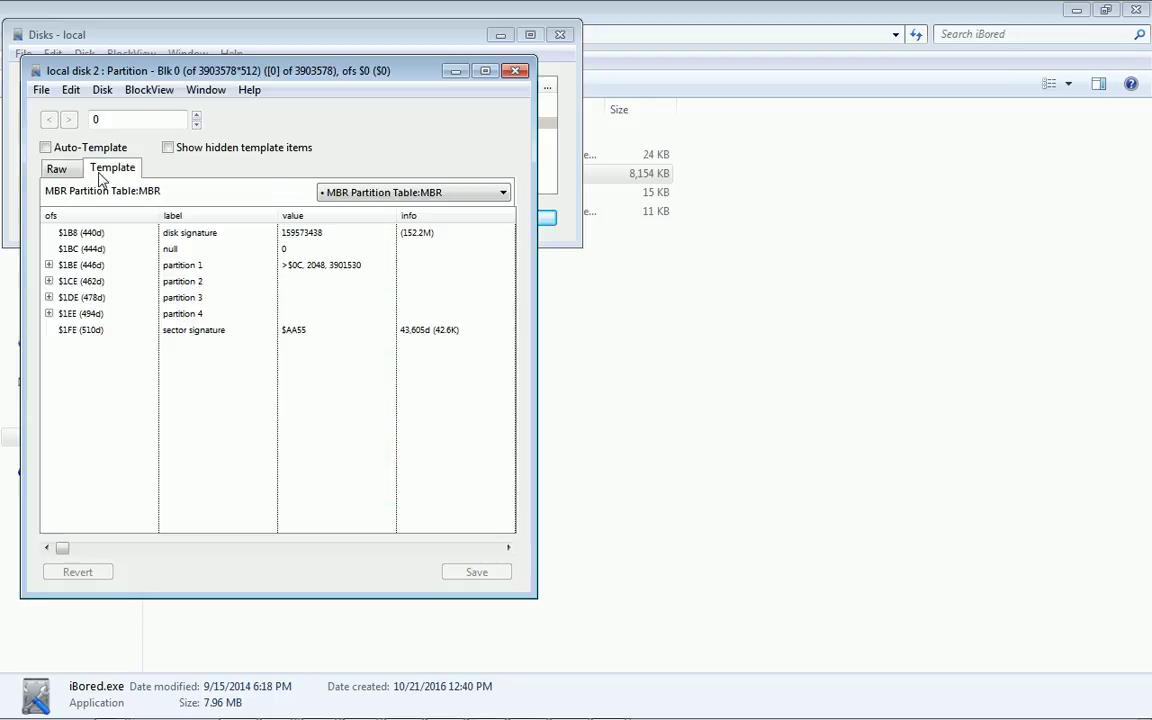
click(48, 265)
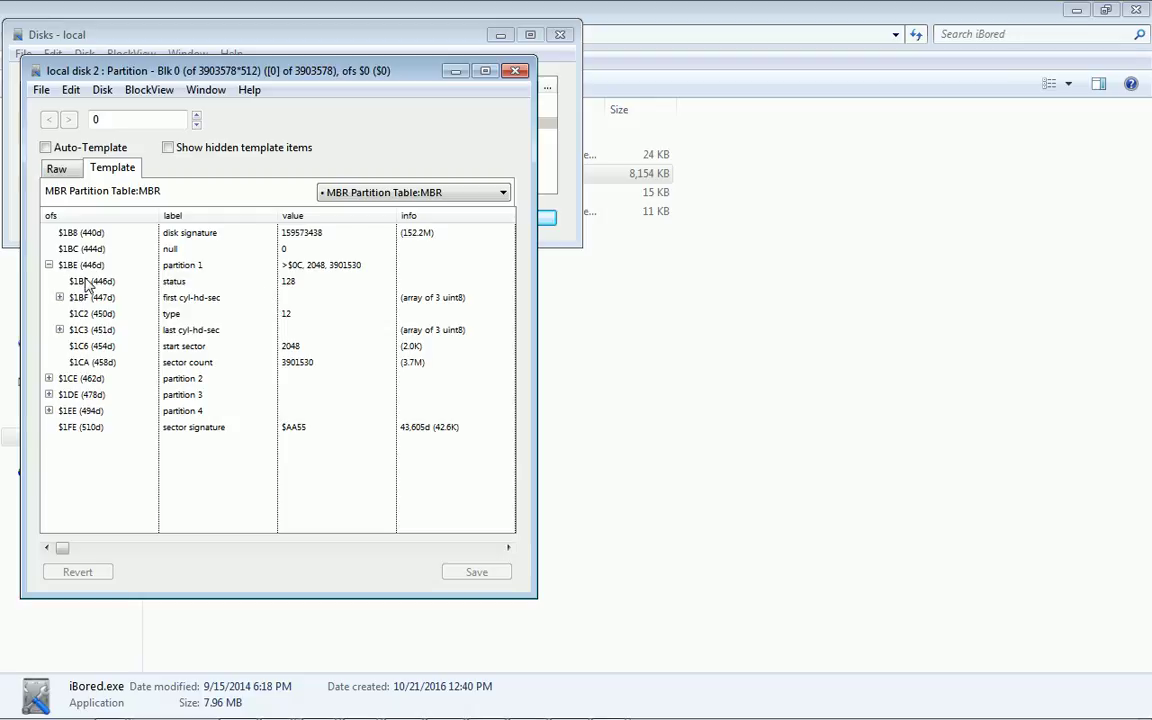
Go to block 2048 and interpret it with the FAT:Boot Sector (FAT32) template
drag(144, 118, 3, 97)
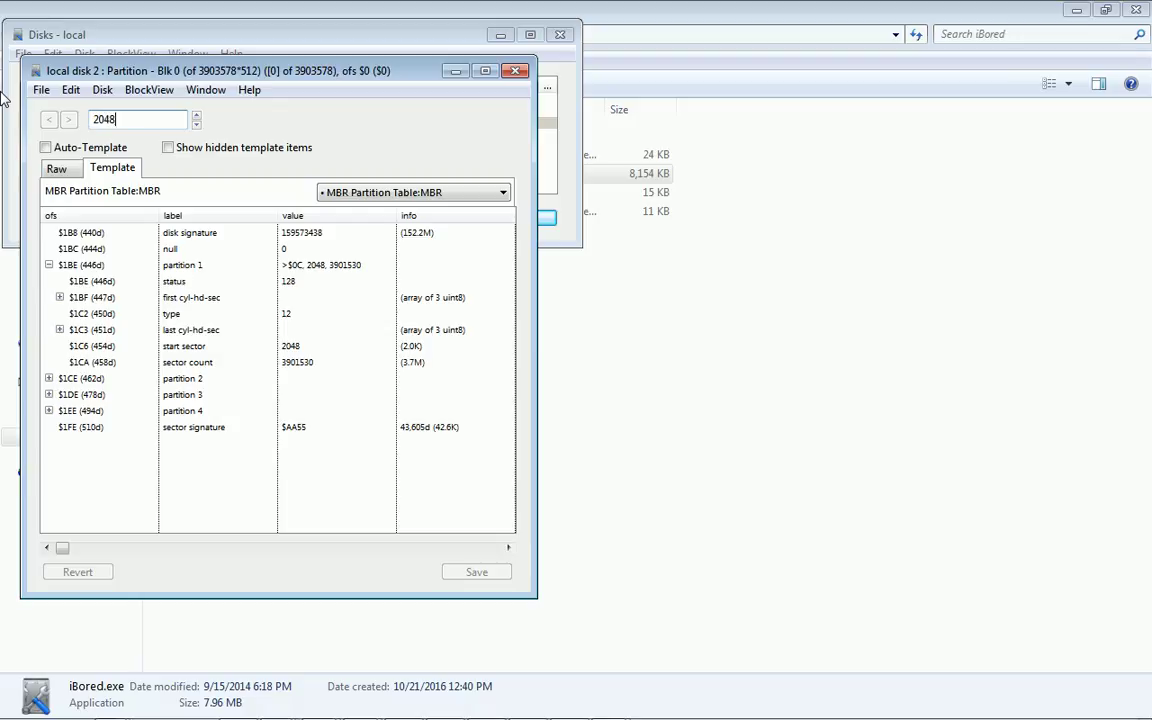
key(Return)
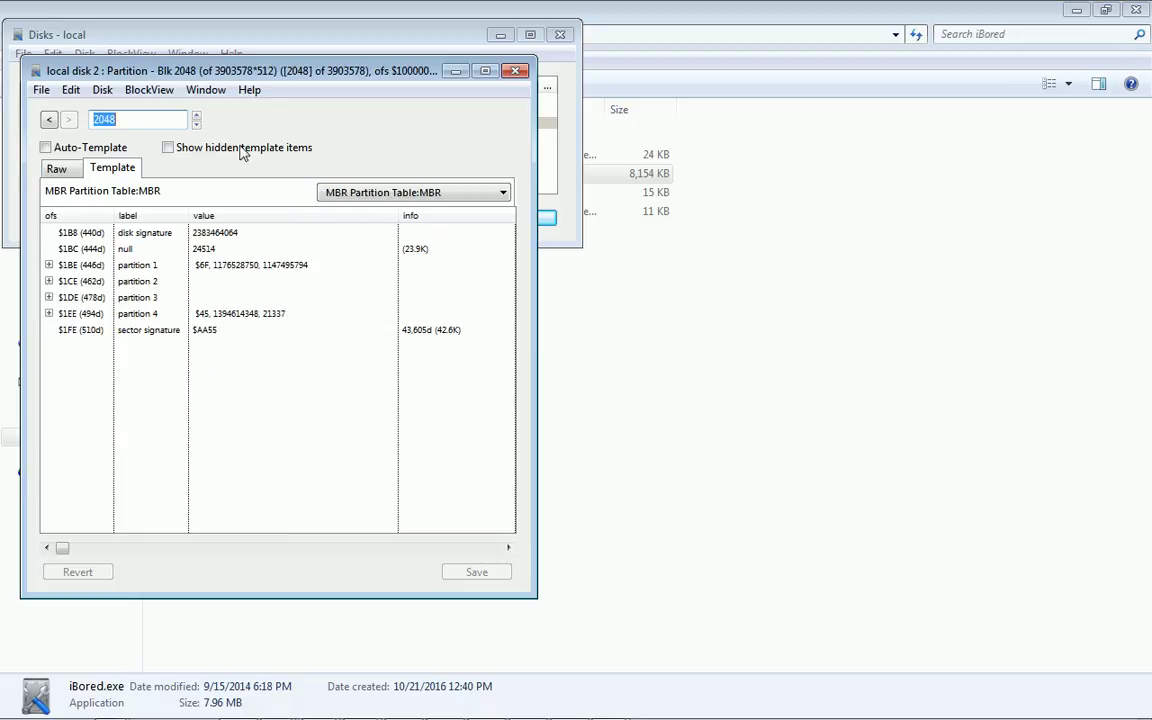
click(420, 192)
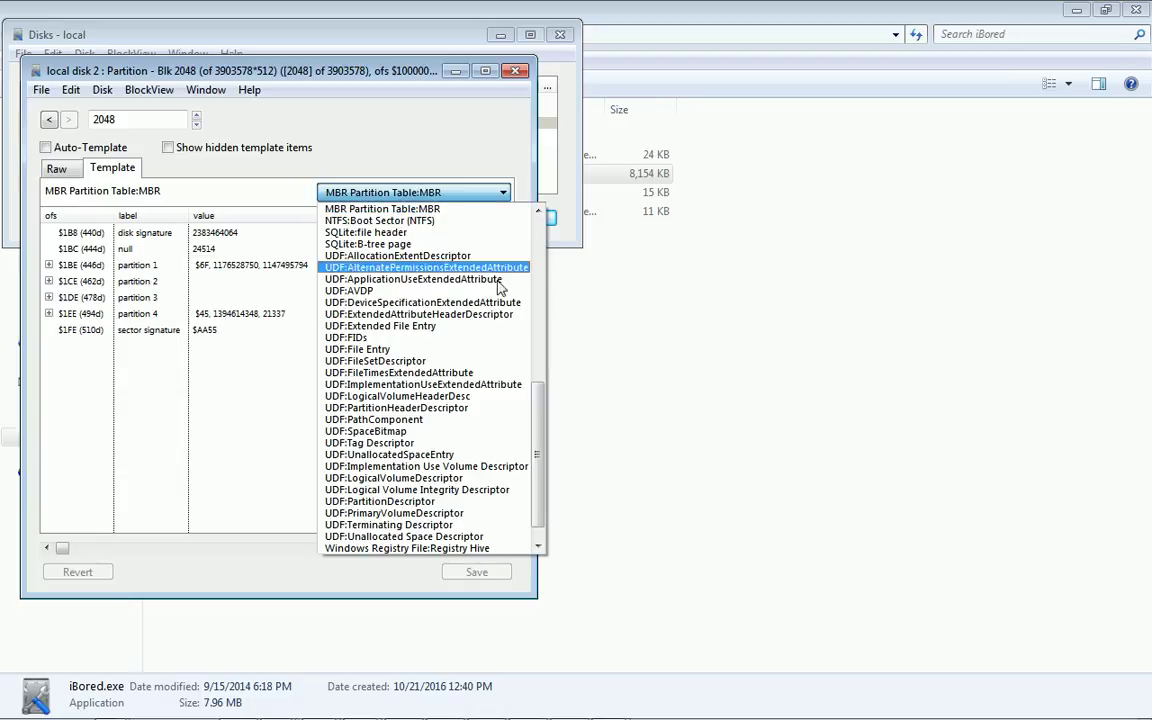
scroll(532, 252, up, 10)
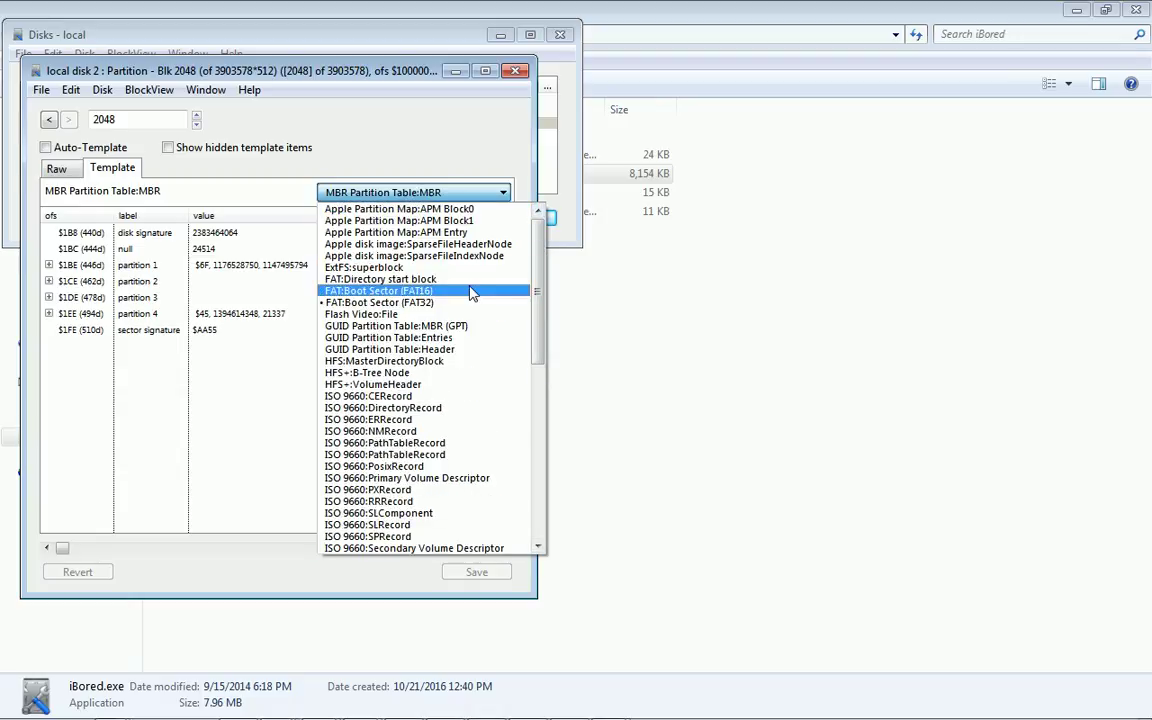
click(425, 302)
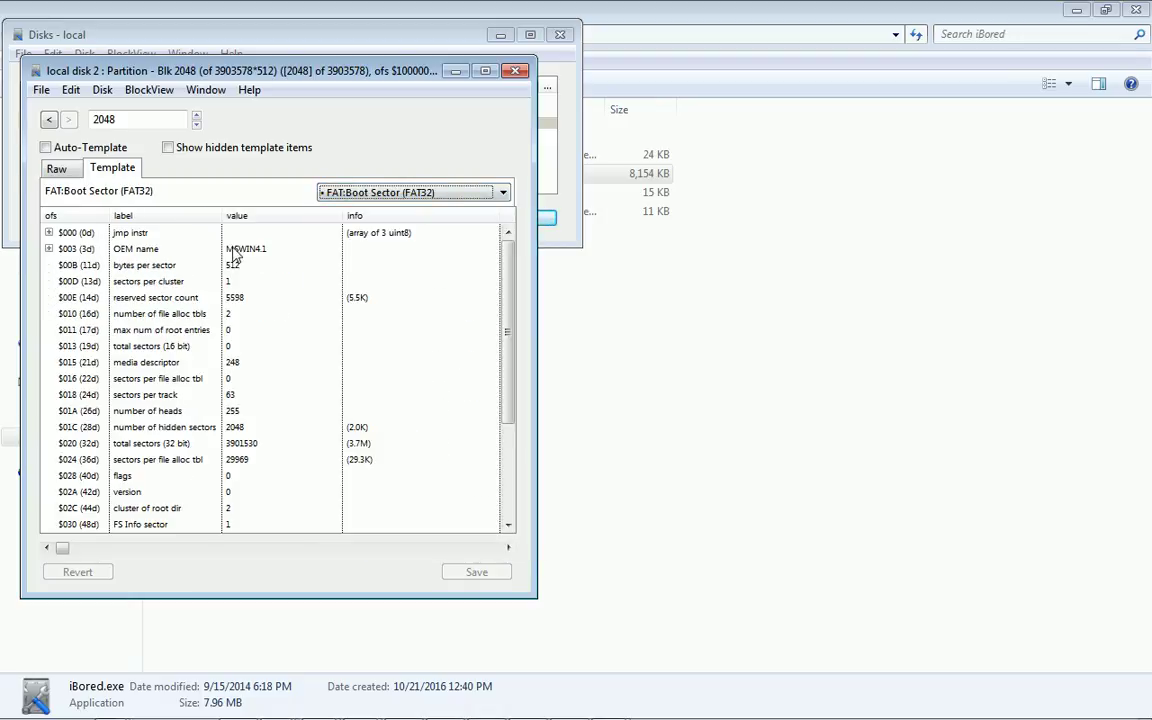
View block 2048's raw data and highlight the KERNEL SYS, FreeDOS, Loading FreeDOS and NO NAME strings
click(57, 170)
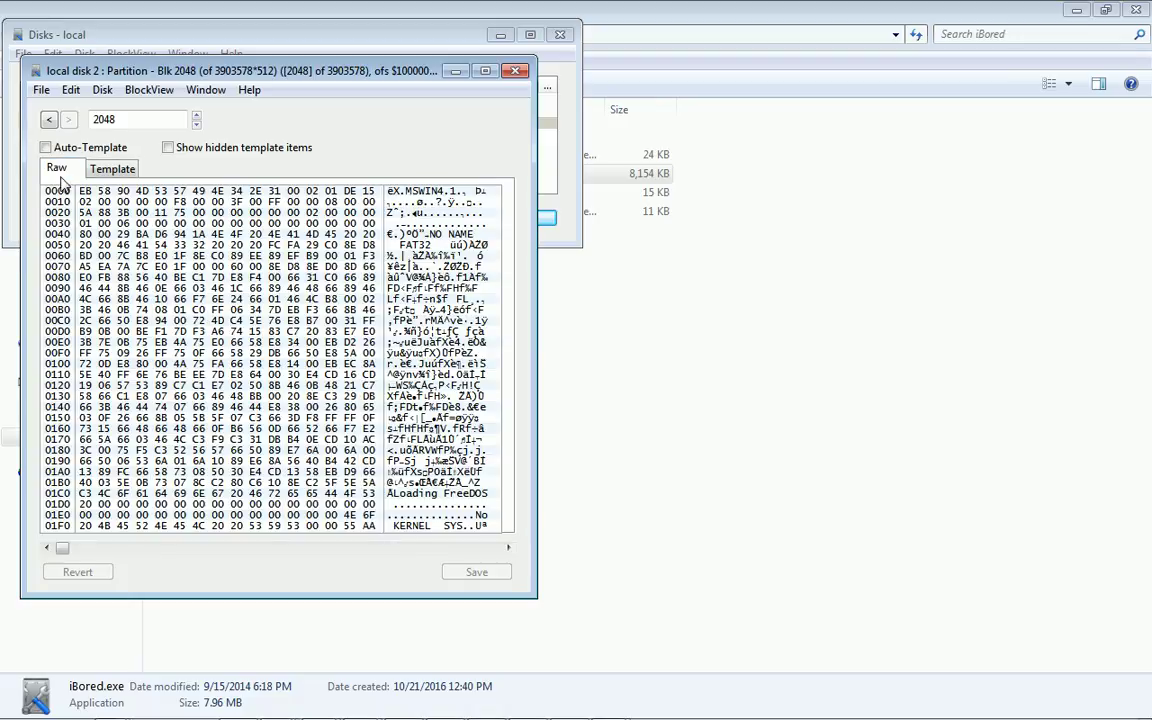
click(411, 530)
drag(411, 530, 463, 534)
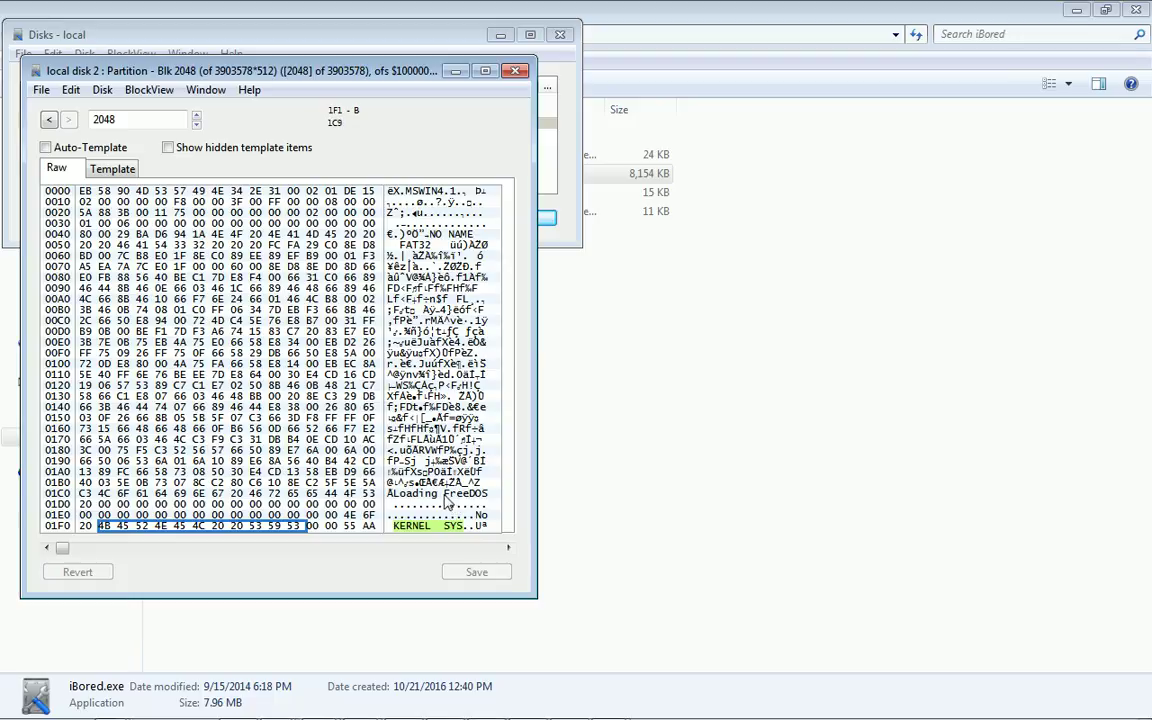
drag(447, 497, 488, 499)
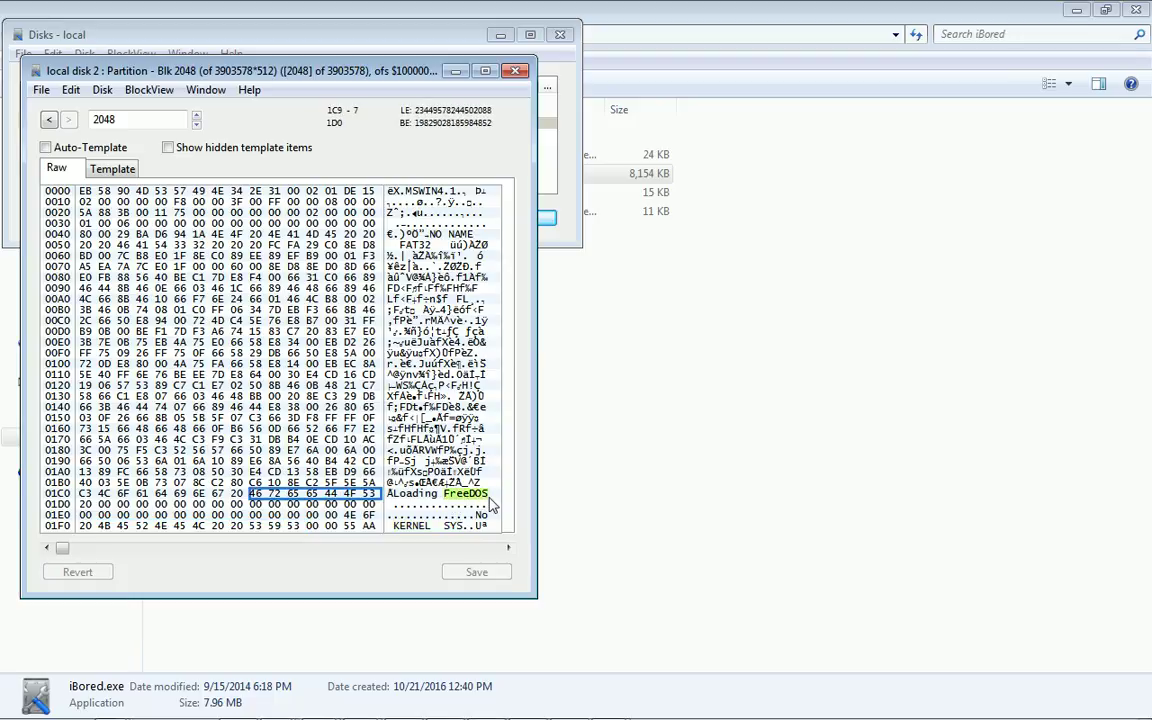
drag(397, 500, 488, 503)
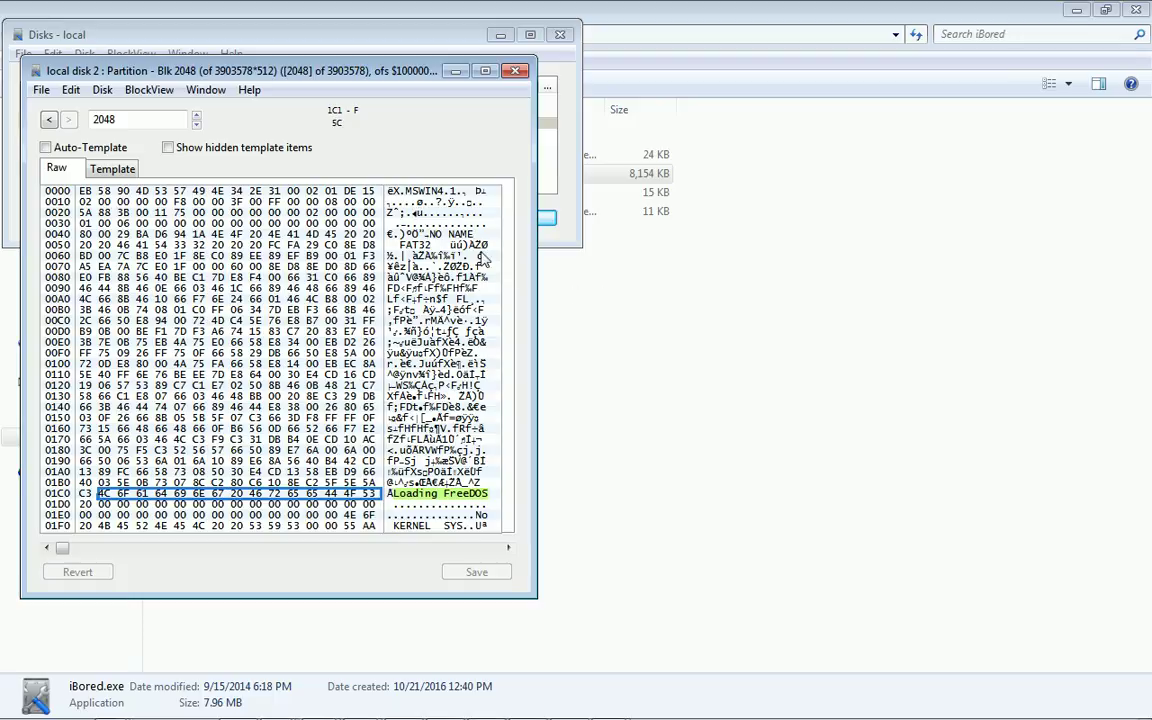
drag(431, 236, 472, 243)
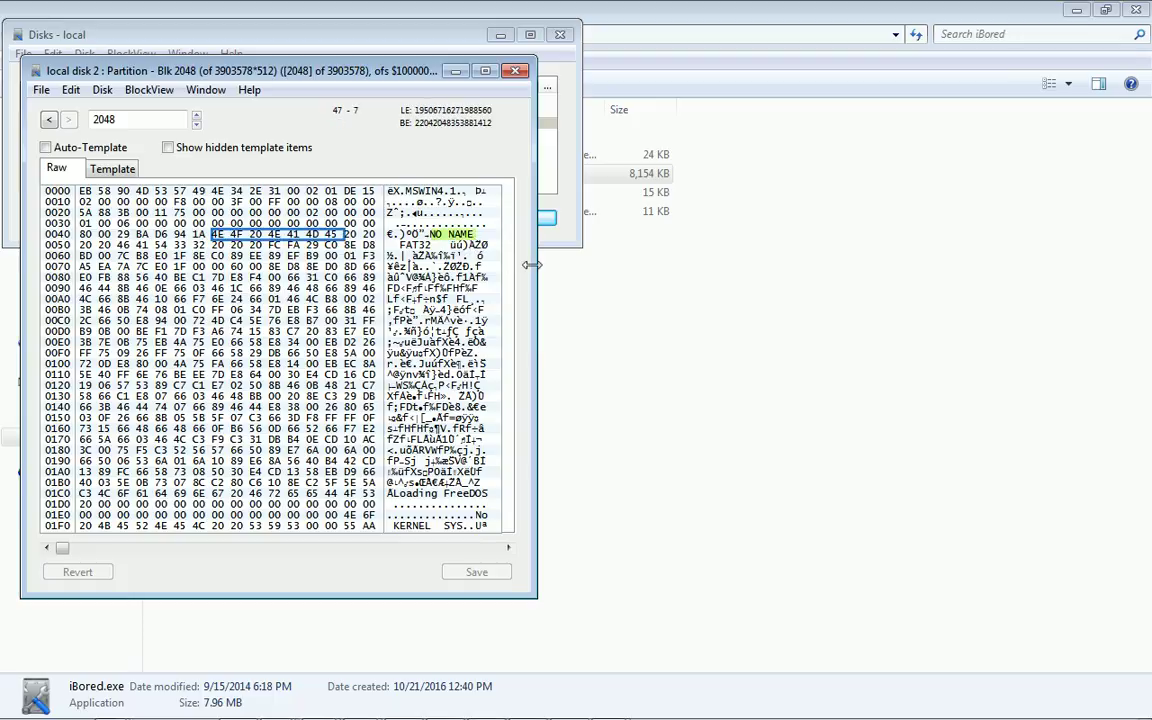
click(560, 285)
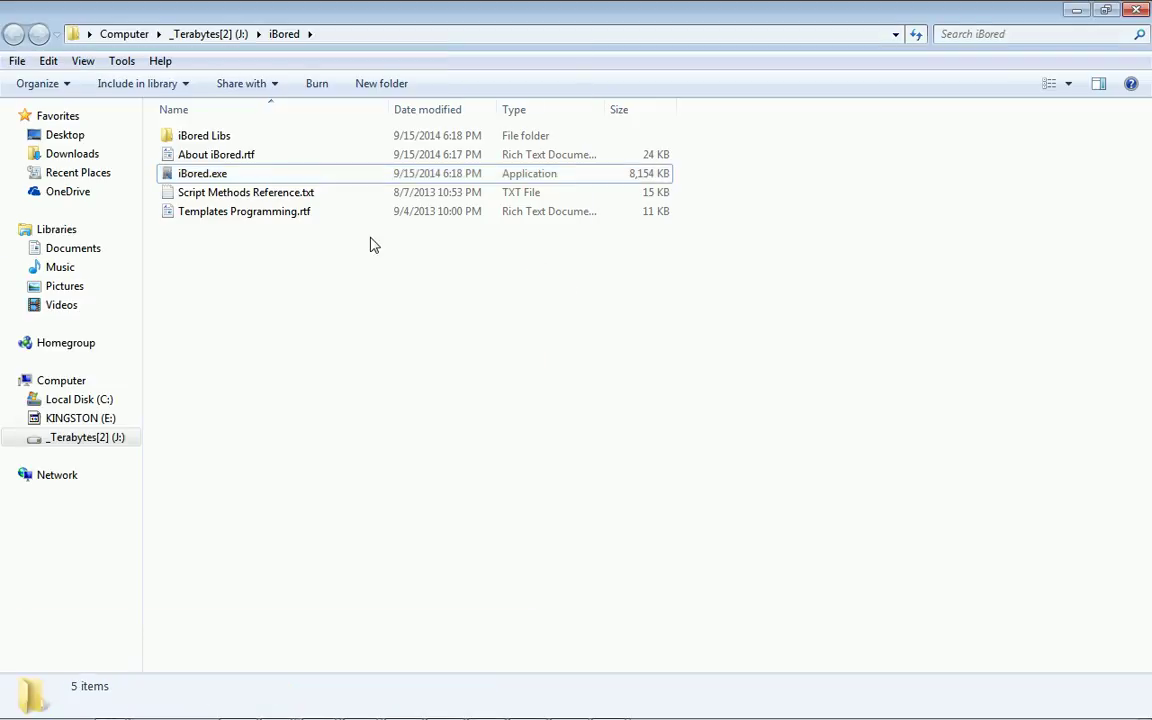
key(alt+Tab)
key(alt+Tab)
key(alt+Tab)
key(alt+Tab)
key(alt+Tab)
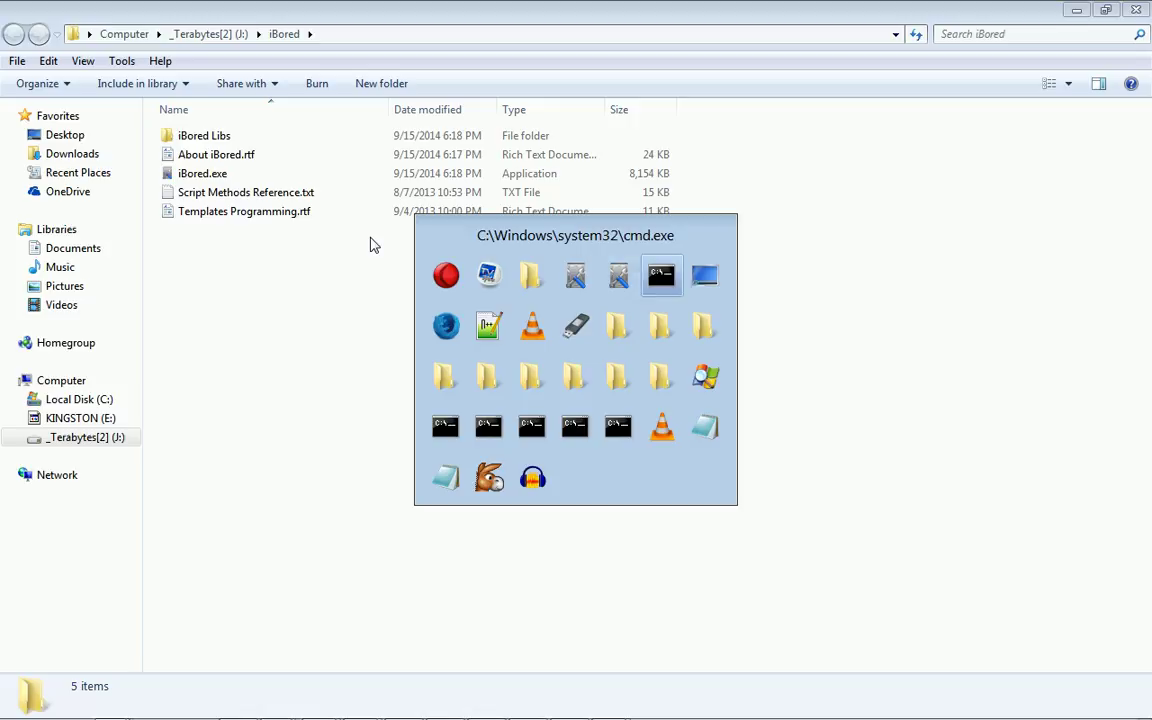
key(alt+shift+Tab)
key(alt+shift+Tab)
key(alt+shift+Tab)
key(alt+Tab)
key(alt+Tab)
key(alt+Tab)
key(alt+Tab)
key(alt+Tab)
key(alt+Tab)
key(alt+Tab)
key(alt+Tab)
key(alt+Tab)
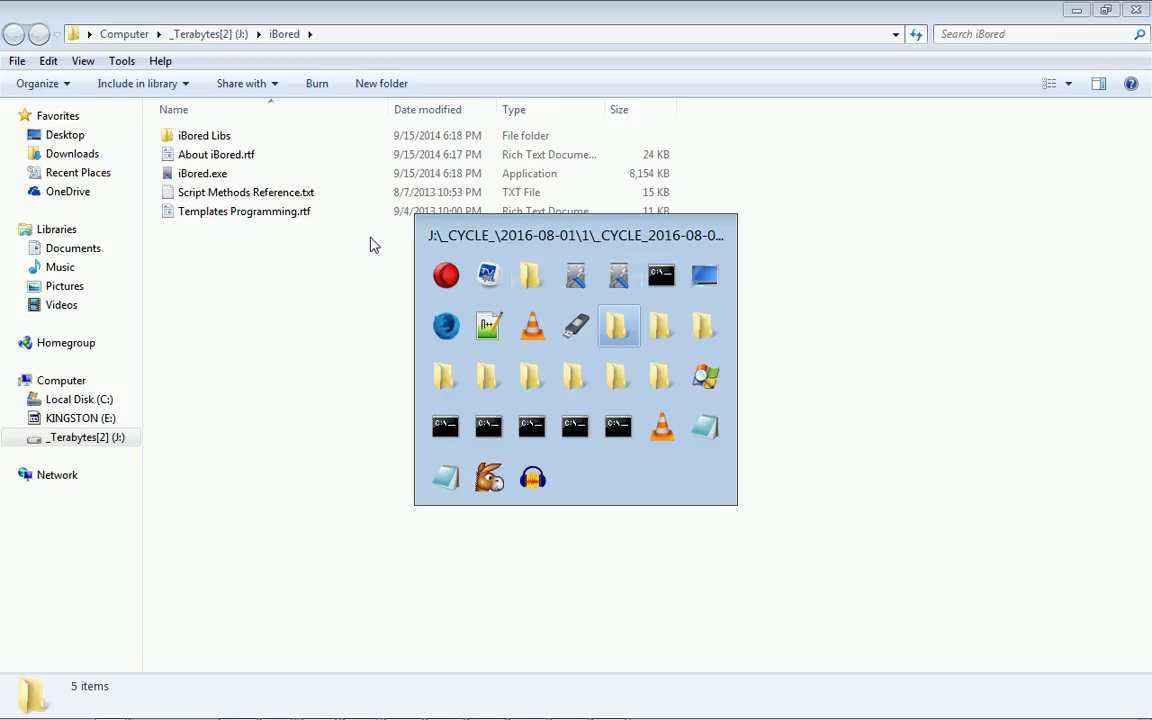
key(Escape)
key(alt+Tab)
key(Escape)
Switch to the KINGSTON (E:) folder window and select only kernel.sys
key(alt+Tab)
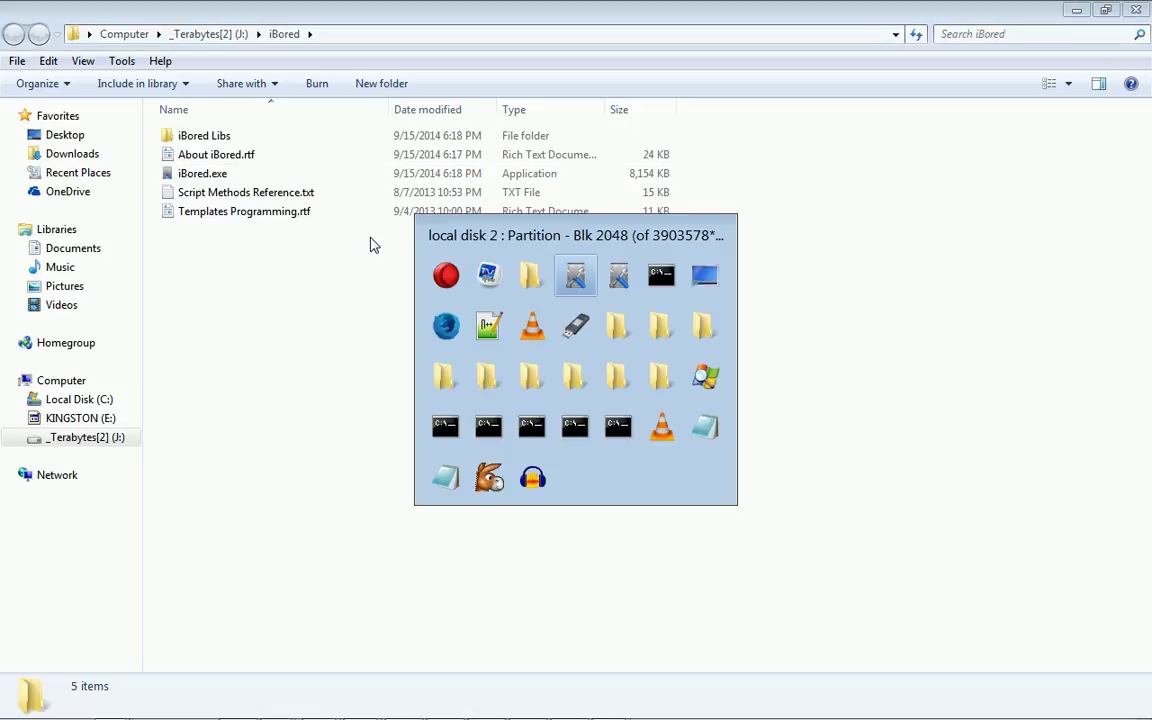
key(alt+Tab)
key(alt+Tab)
key(alt+Tab)
key(alt+Tab)
key(alt+Tab)
key(alt+Tab)
key(alt+Tab)
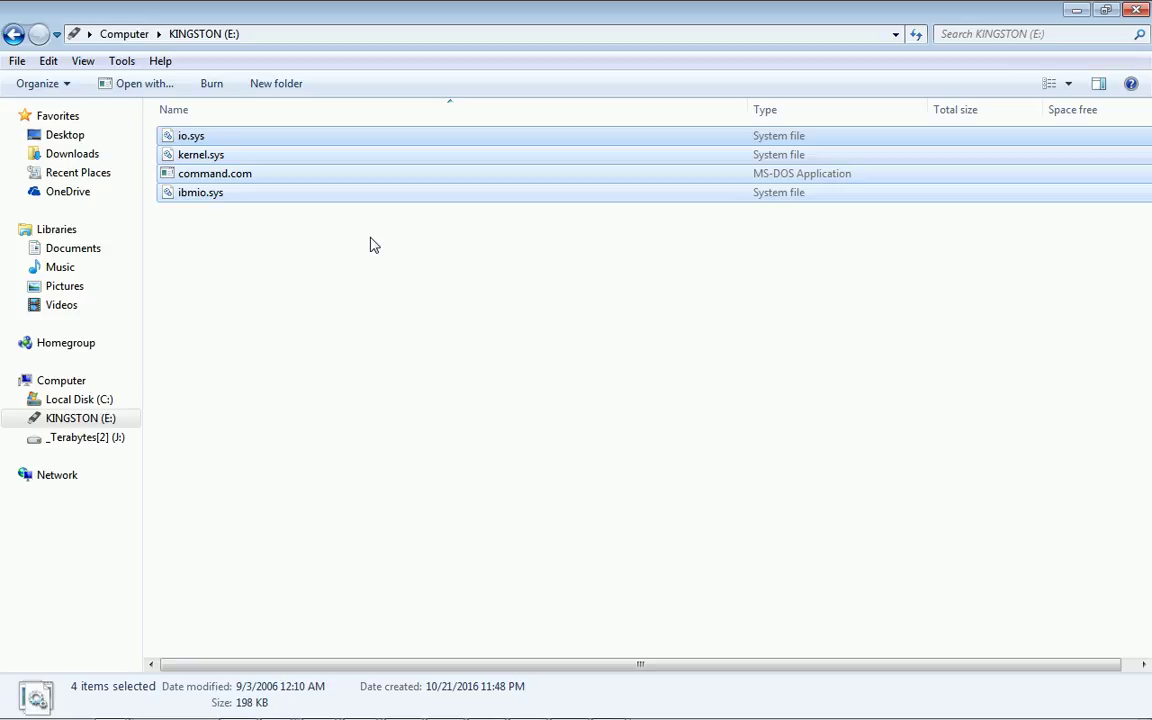
click(318, 263)
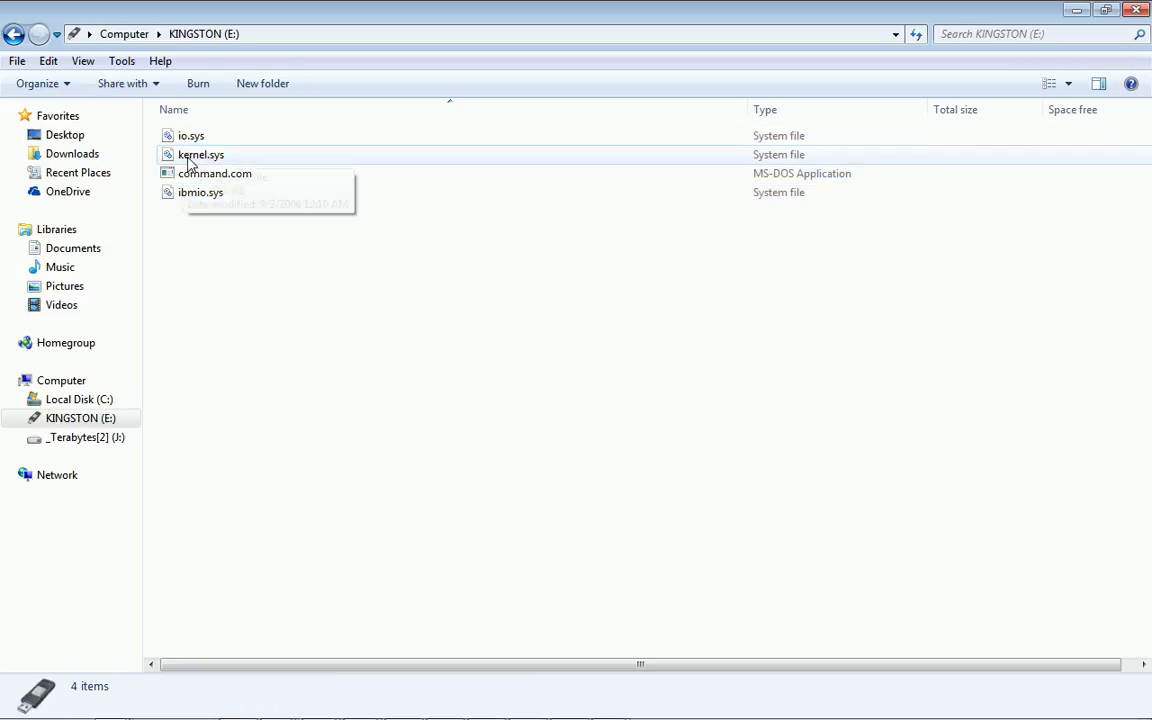
click(197, 158)
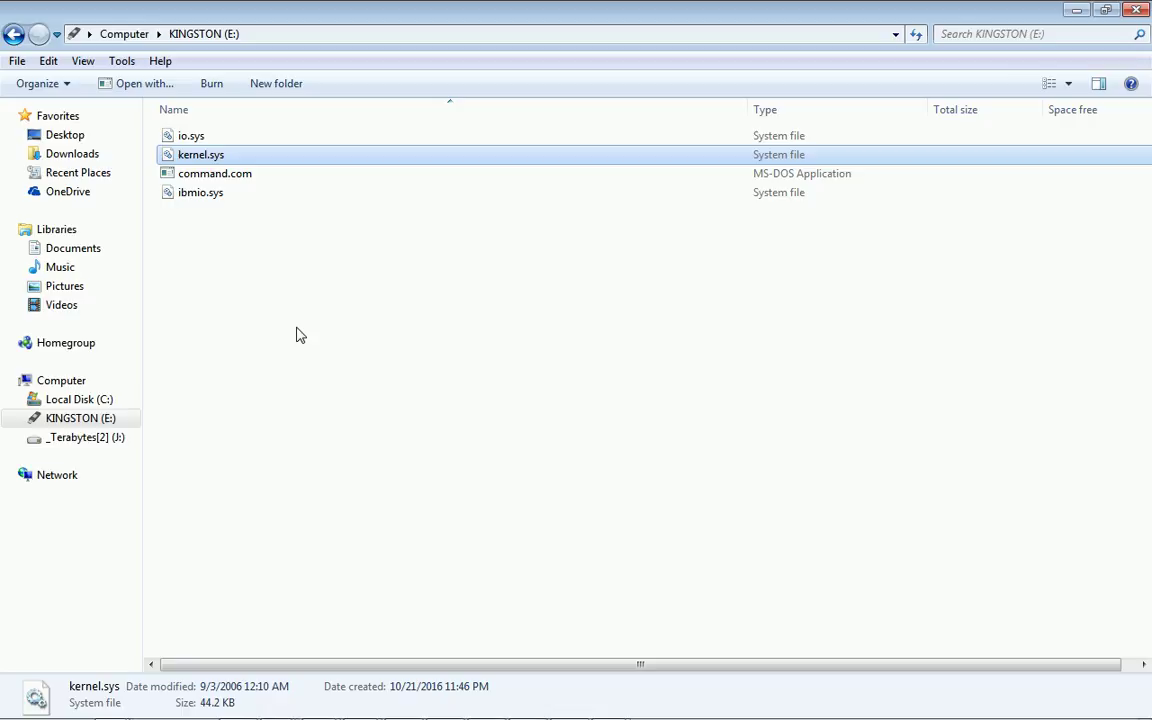
Switch back to the iBored block viewer and go to block 0
key(ctrl+space)
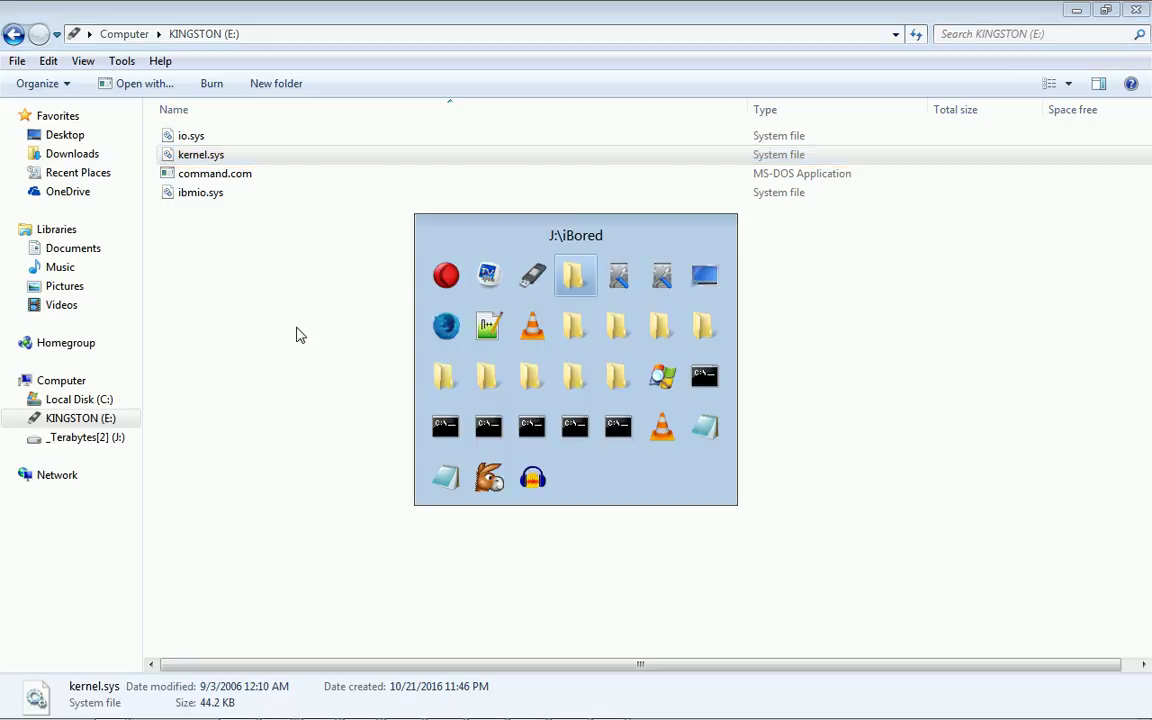
key(Return)
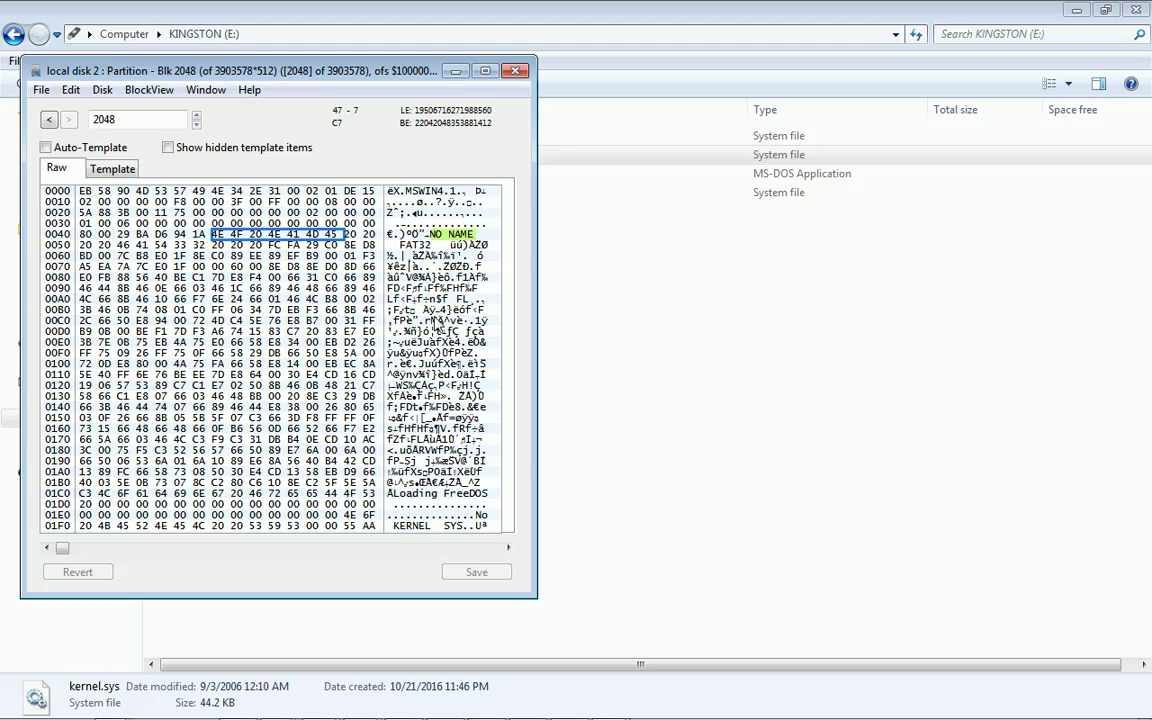
drag(152, 120, 4, 123)
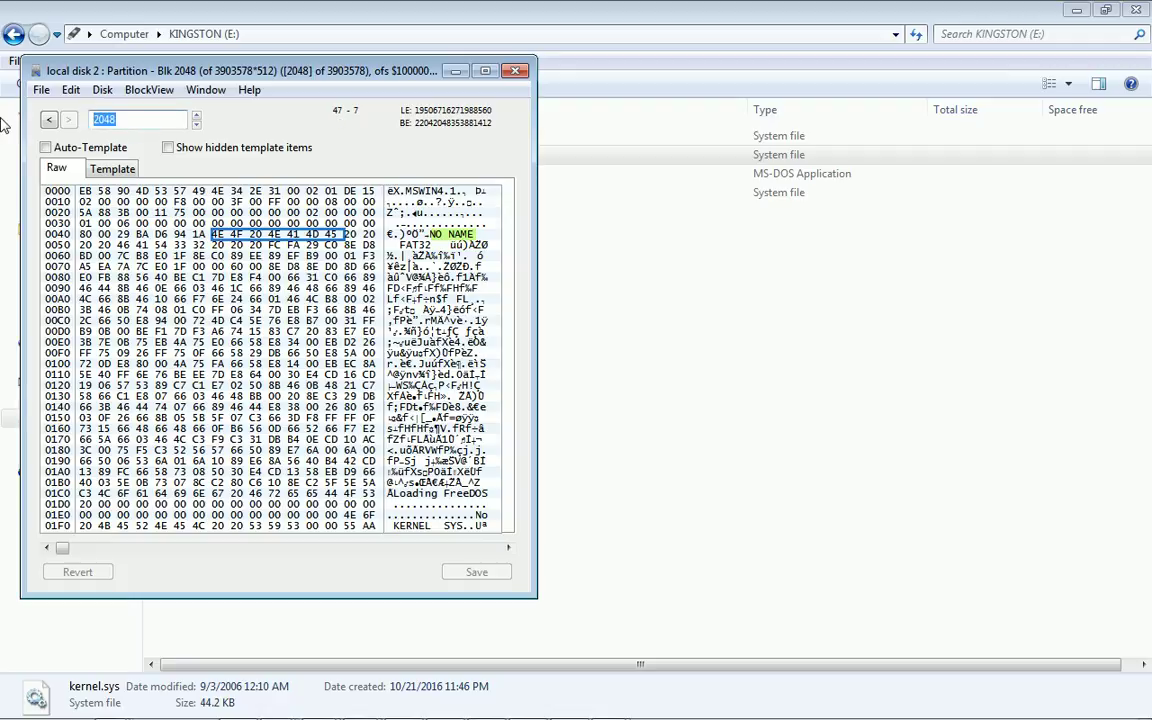
text(0)
key(Return)
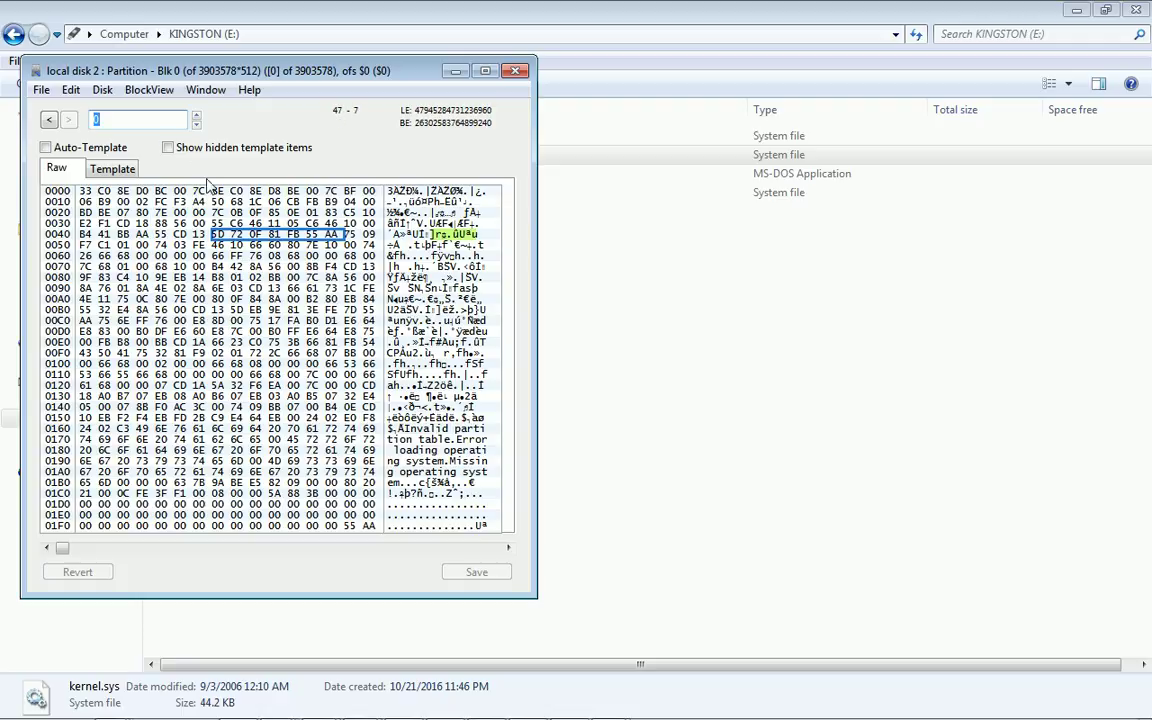
Search the disk from block 0 for the case-sensitive text KINGSTON
key(ctrl+f)
text(KINGSTON)
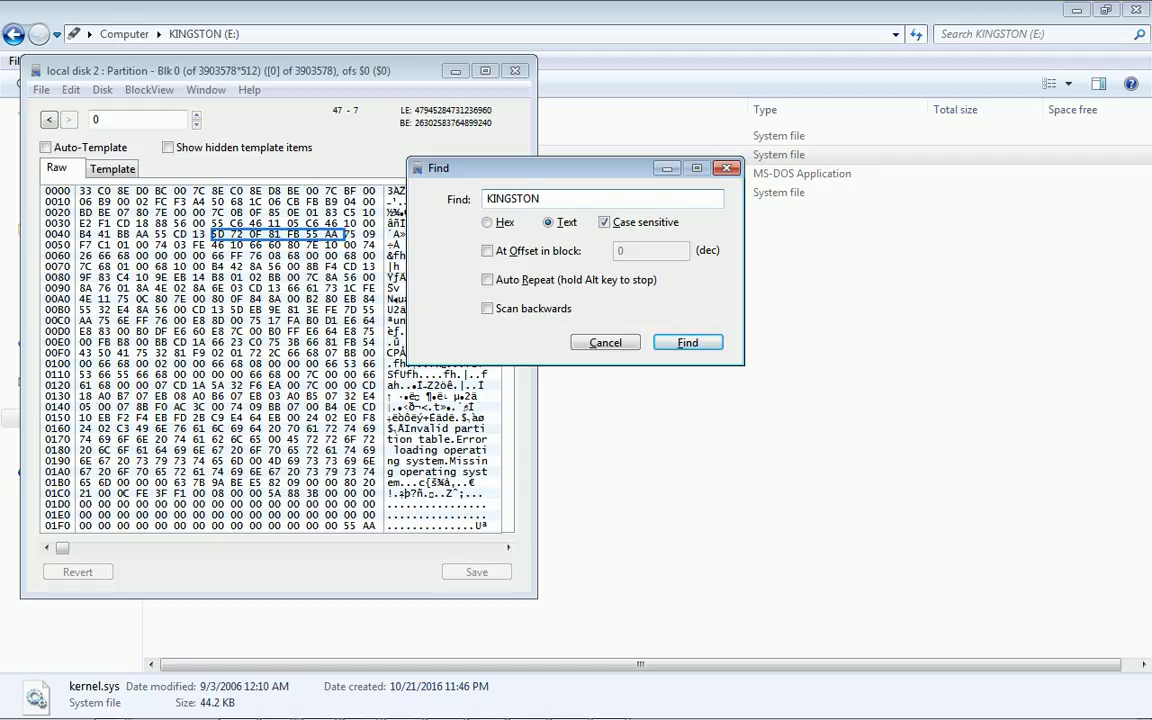
key(Return)
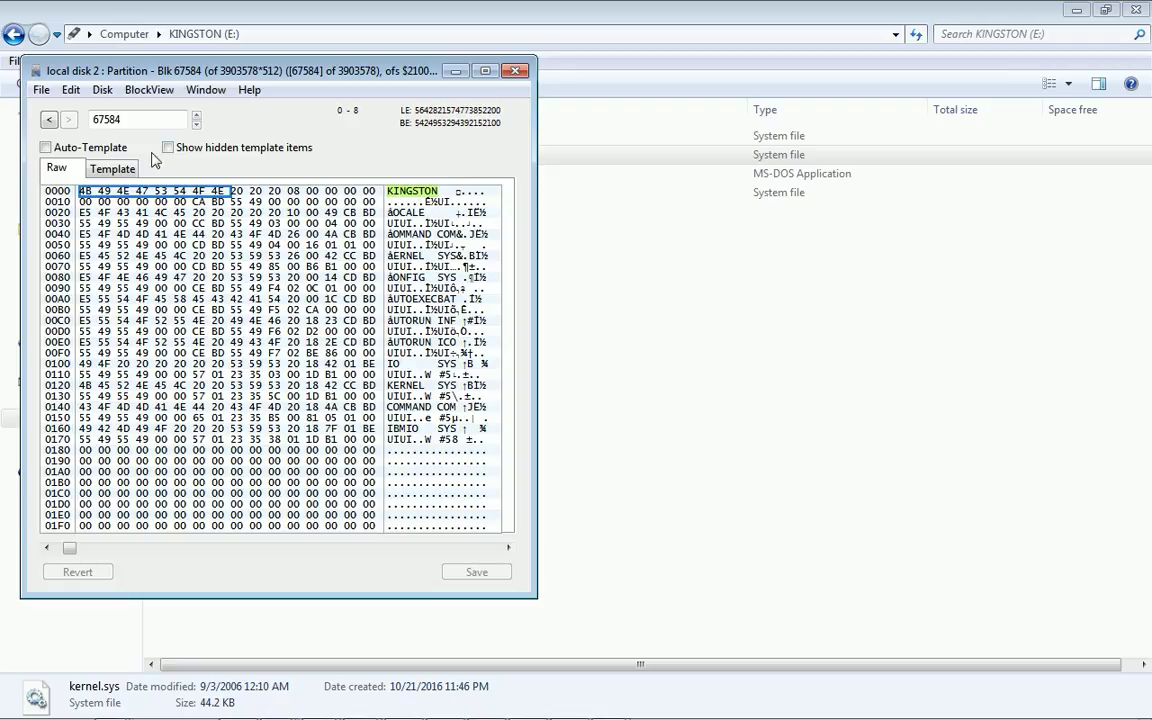
Write the note "Volume Name in the Root Directory" in the block number field and clear it
click(113, 118)
double_click(113, 118)
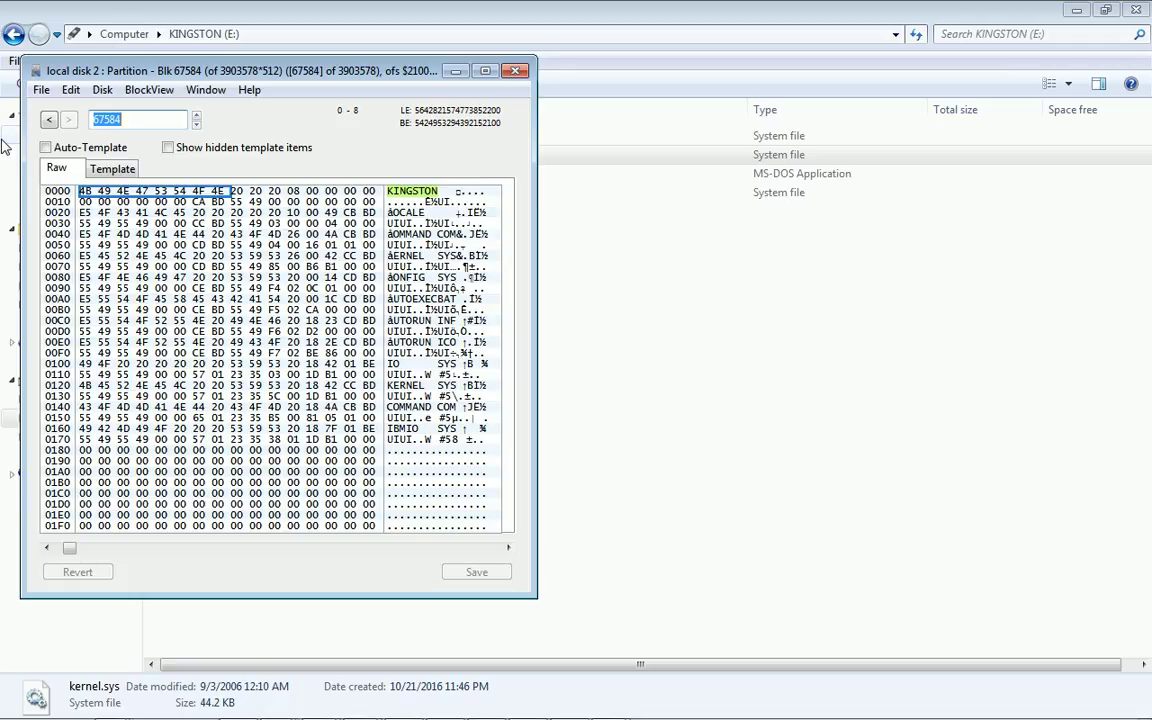
text(Vol)
text(ume Name in the Ro)
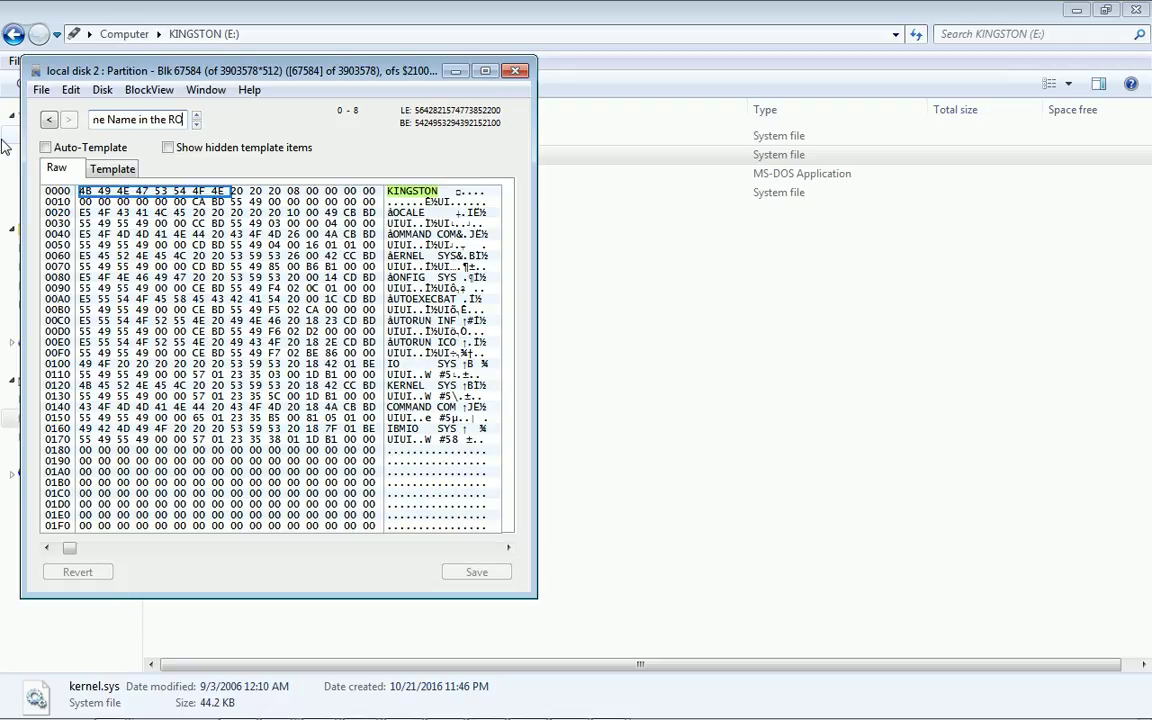
text(ot Directory...)
key(BackSpace)
key(BackSpace)
key(BackSpace)
key(Home)
key(shift+End)
key(Delete)
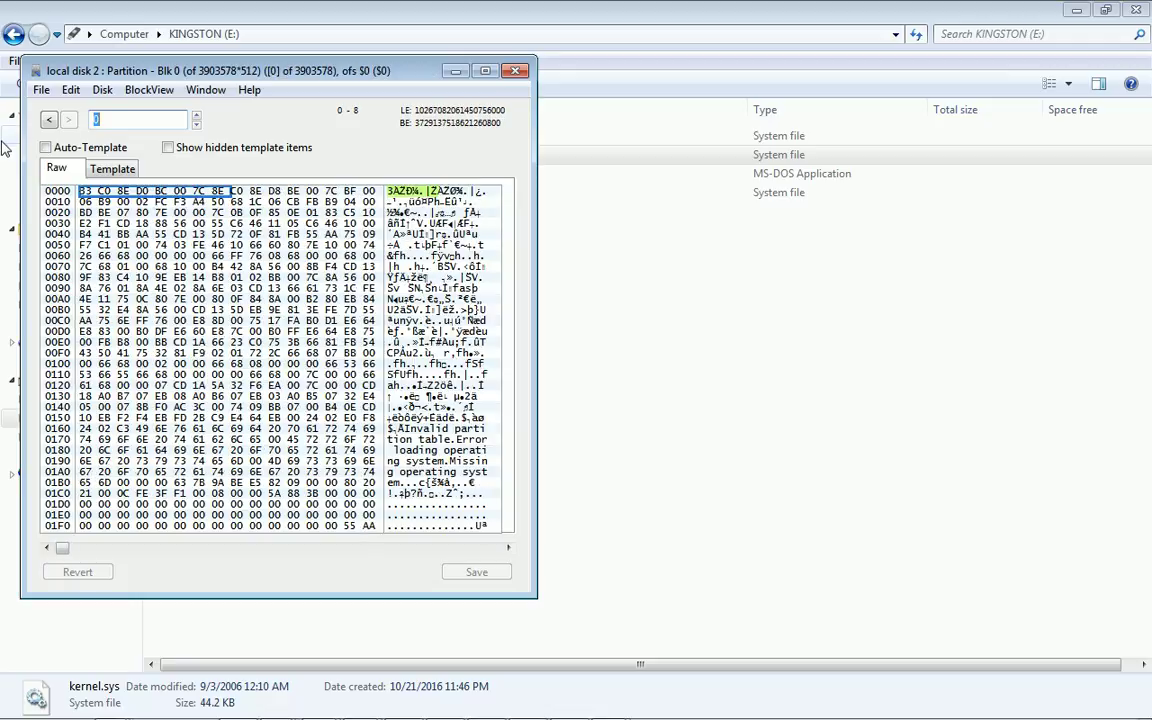
Close the iBored block viewer and write the temporary note "Ready to boot FreeDOS..." in the KINGSTON (E:) folder's address field
key(alt+F4)
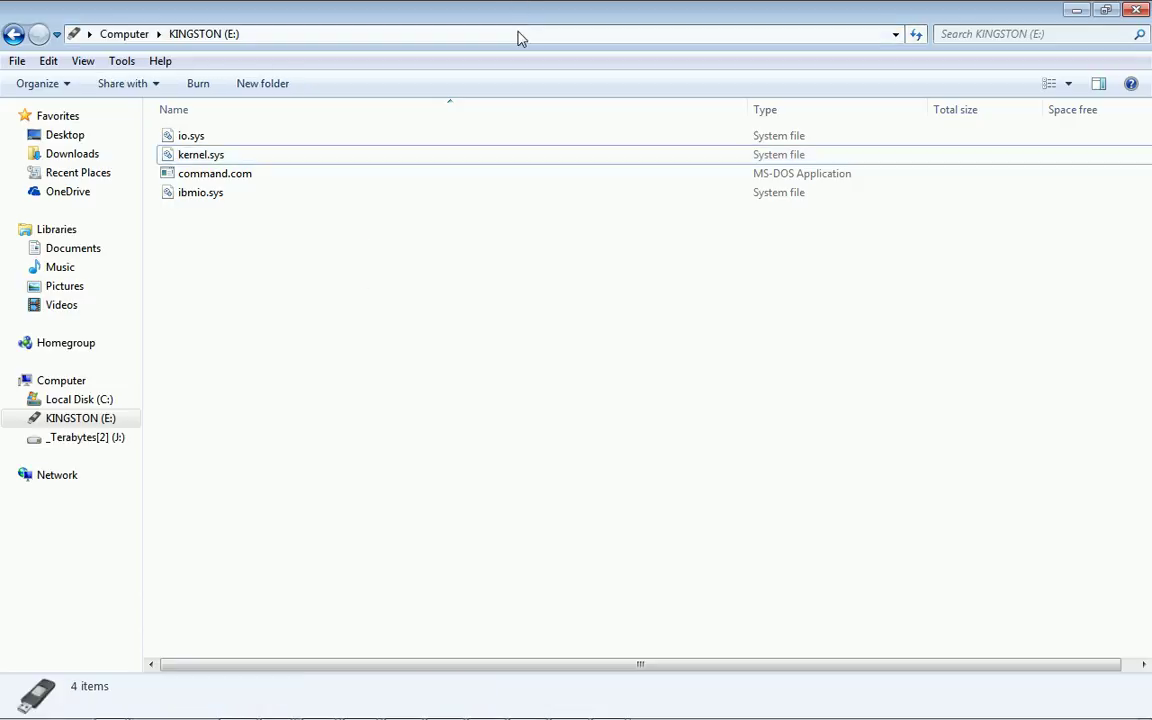
click(470, 35)
key(Caps_Lock)
text(Ready to )
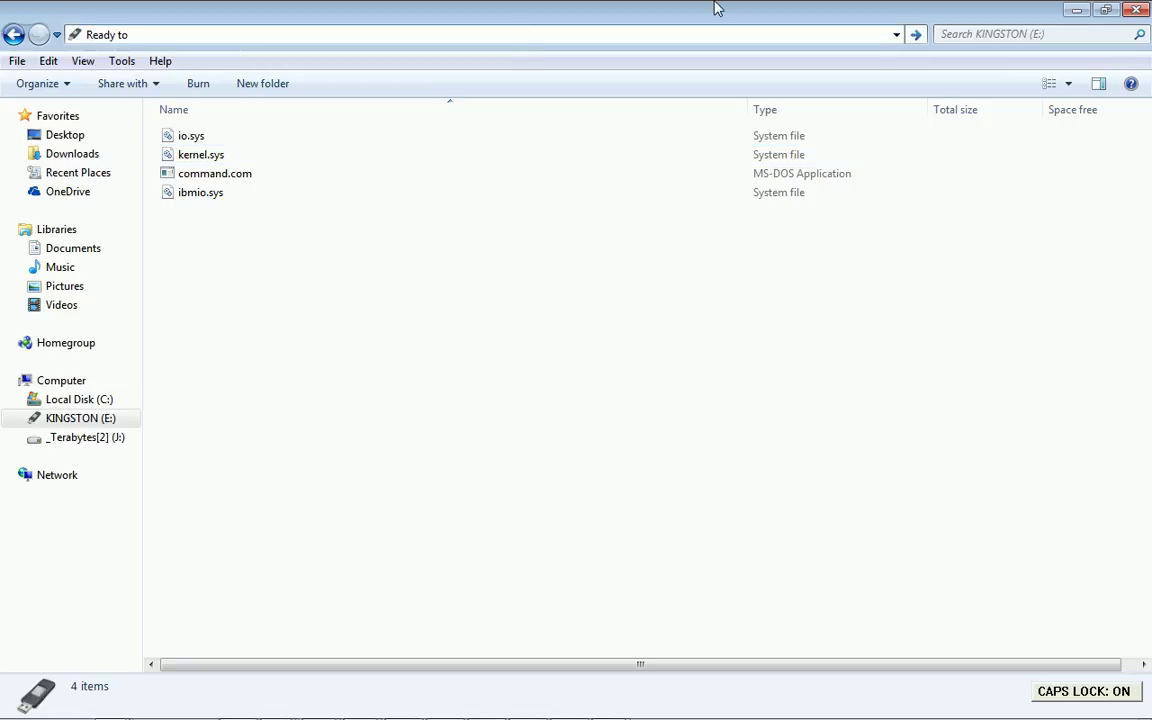
text(boot)
key(Caps_Lock)
text(Free)
key(Caps_Lock)
text(DOS...)
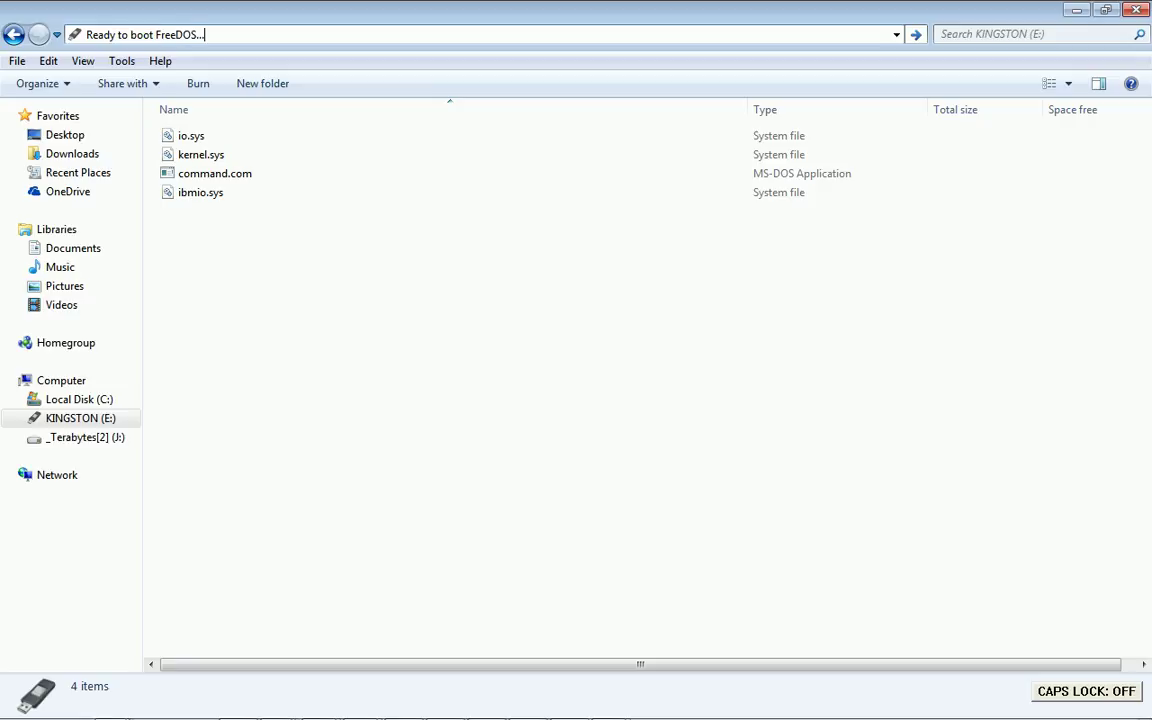
click(740, 283)
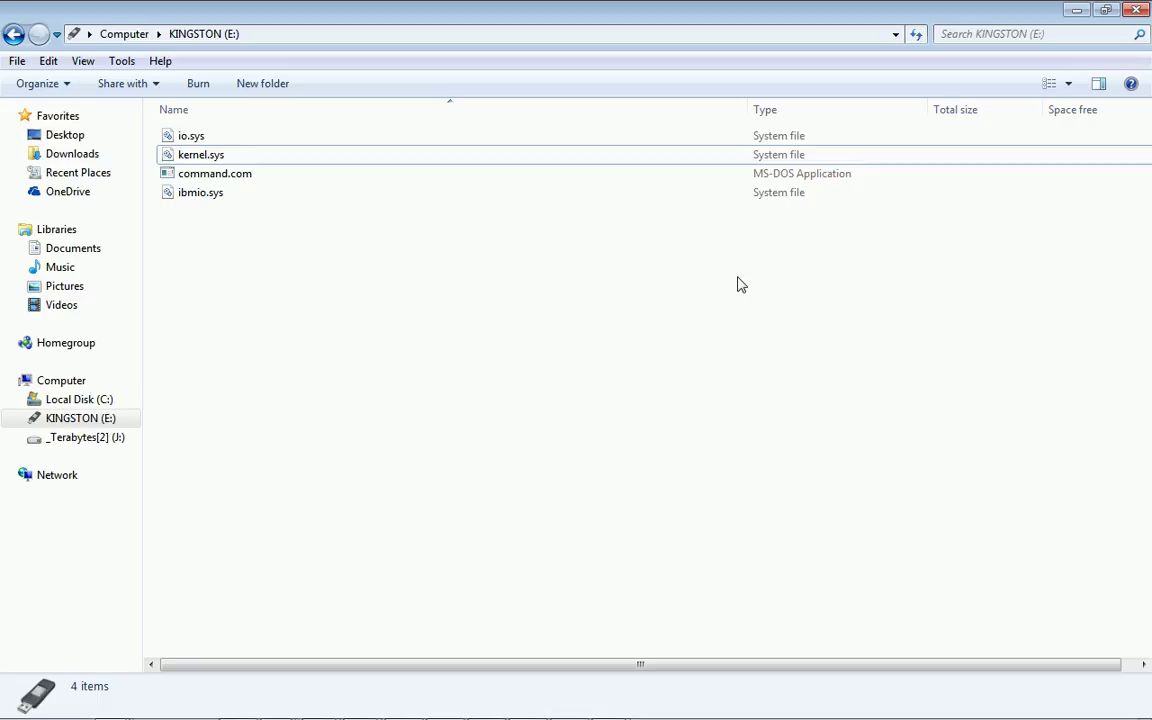
Sort the files in the KINGSTON (E:) folder by type and move the focus to command.com, leaving it unselected
key(Down)
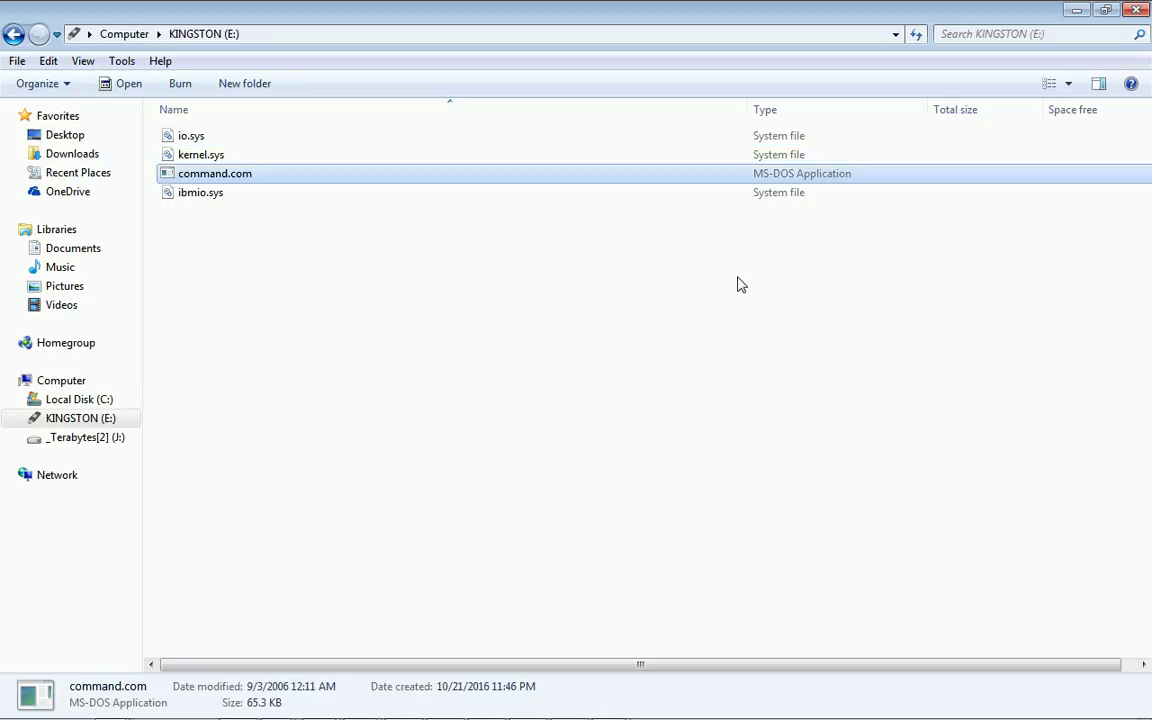
click(740, 285)
key(ctrl+Home)
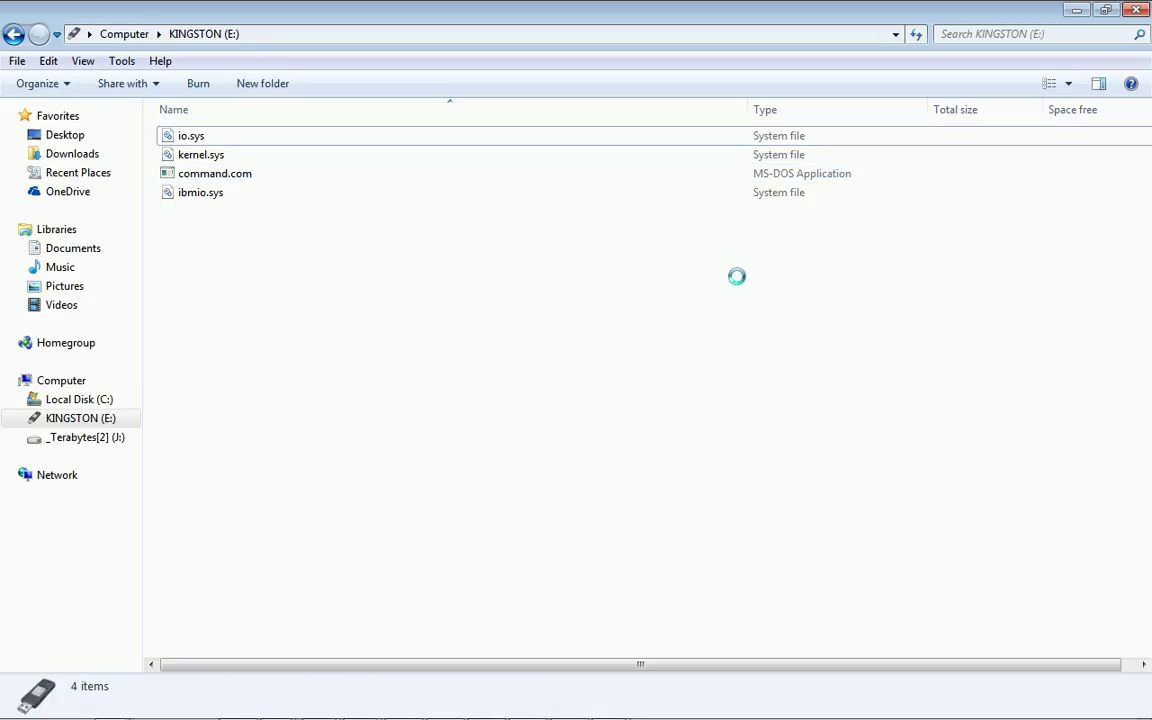
key(shift+F10)
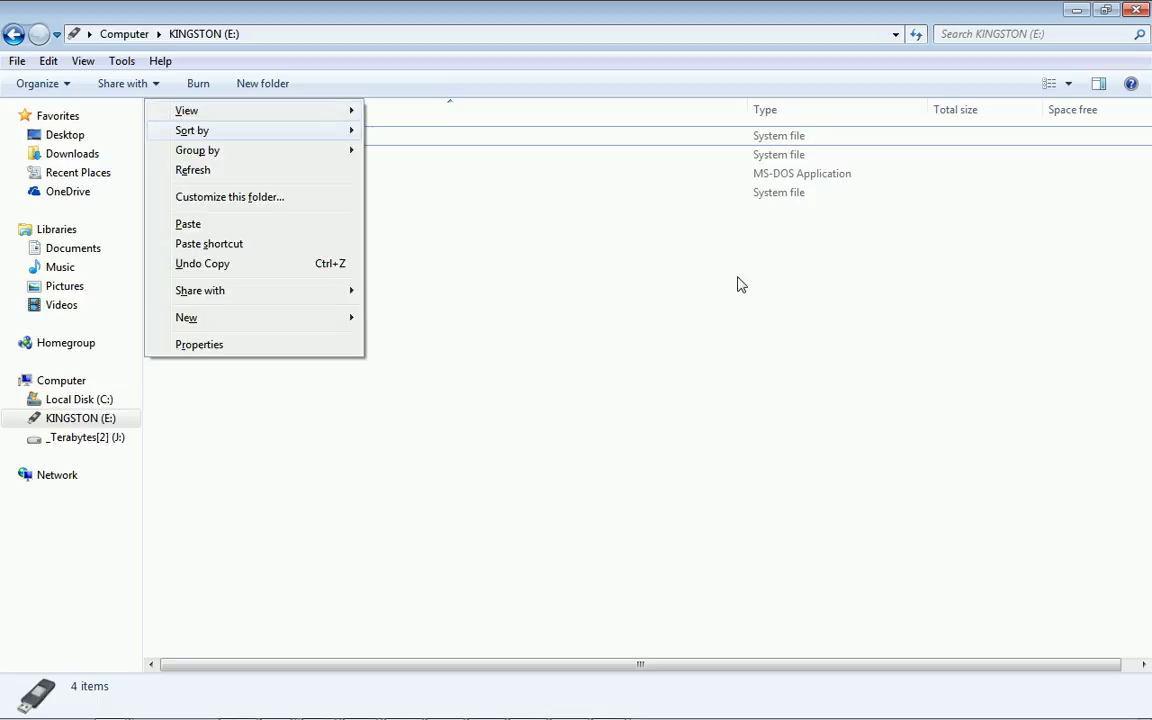
key(Right)
key(Down)
key(Return)
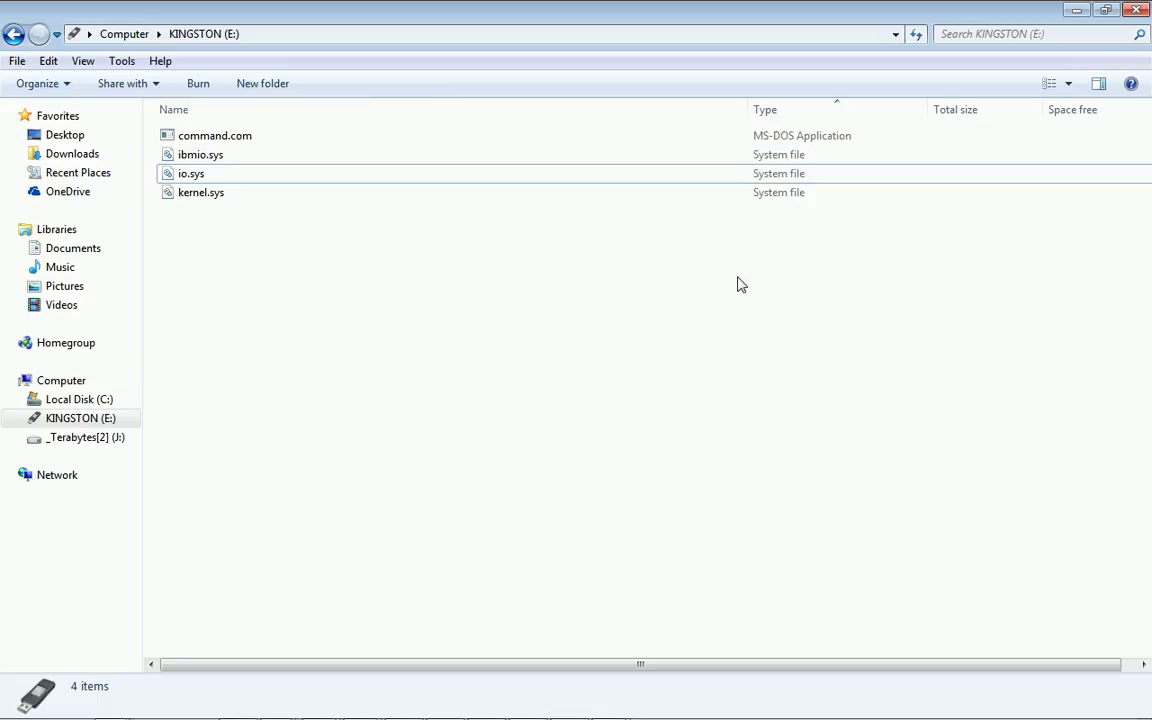
key(Home)
key(ctrl+space)
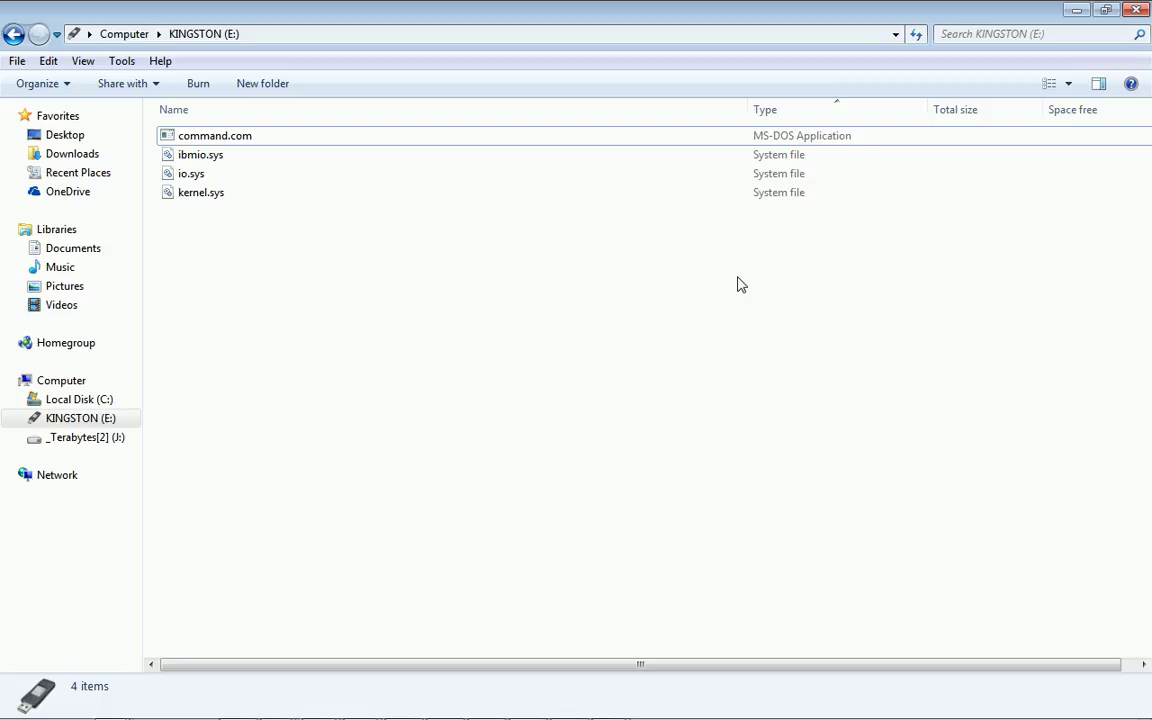